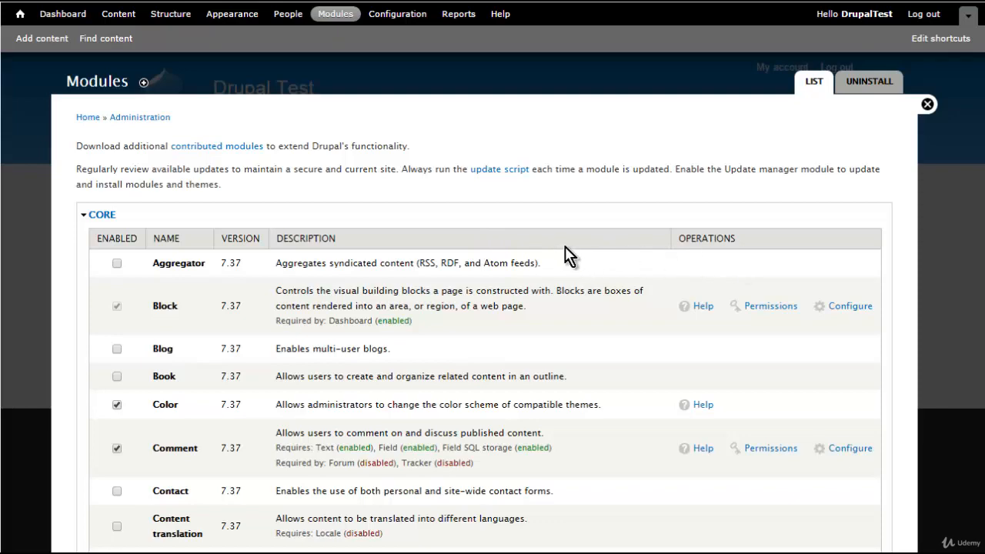
Enable the core Blog and Forum modules and save the module configuration
scroll(570, 244, "down", 2)
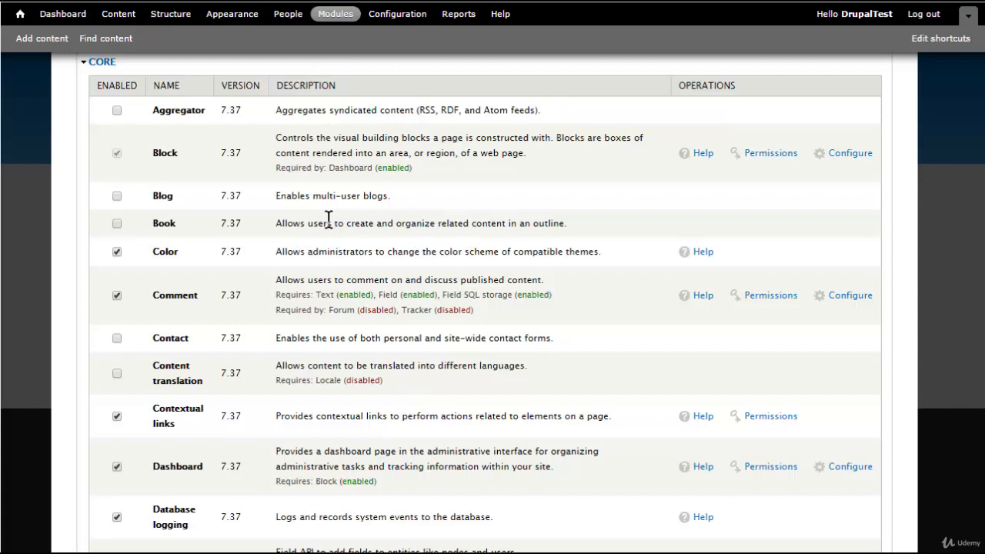
left_click(118, 196)
scroll(238, 217, "down", 1)
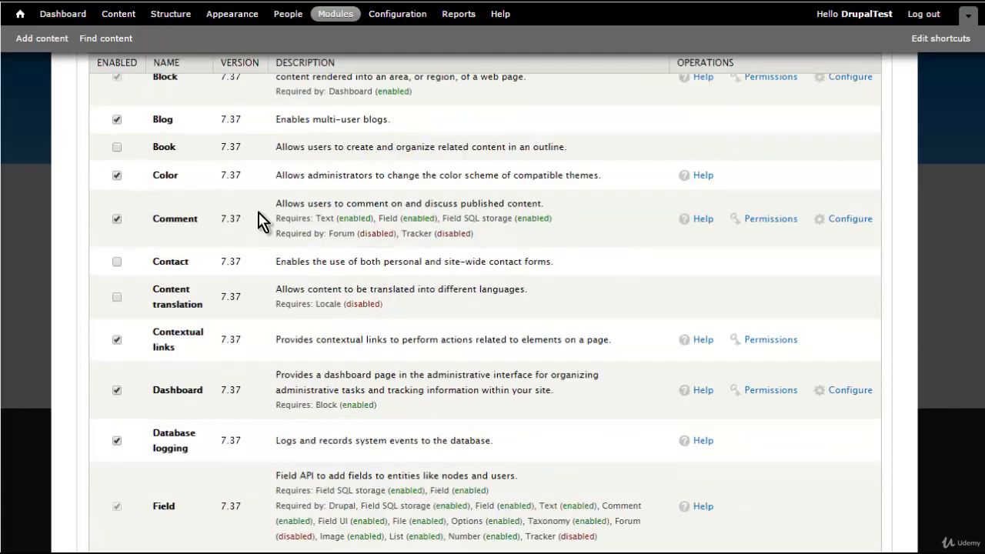
scroll(266, 212, "down", 3)
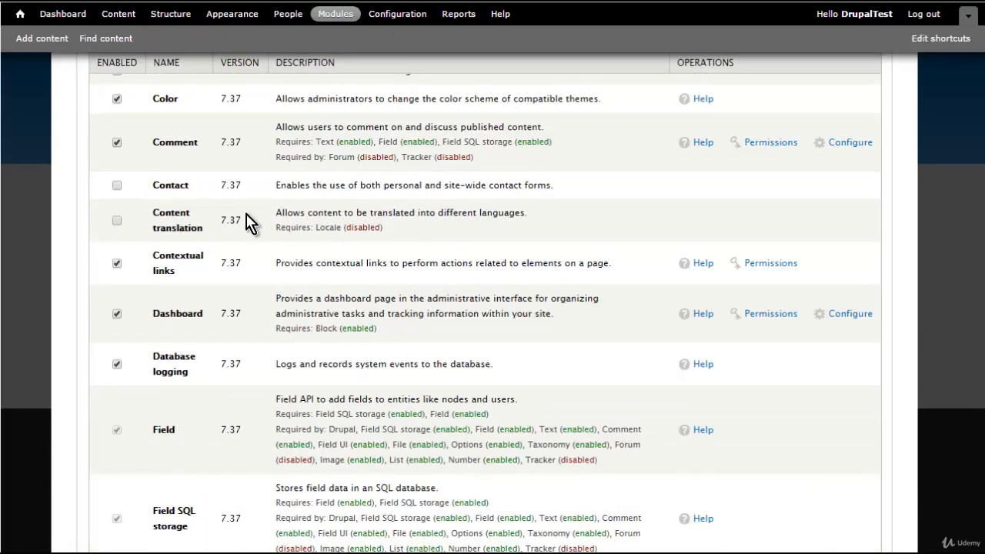
scroll(254, 221, "down", 1)
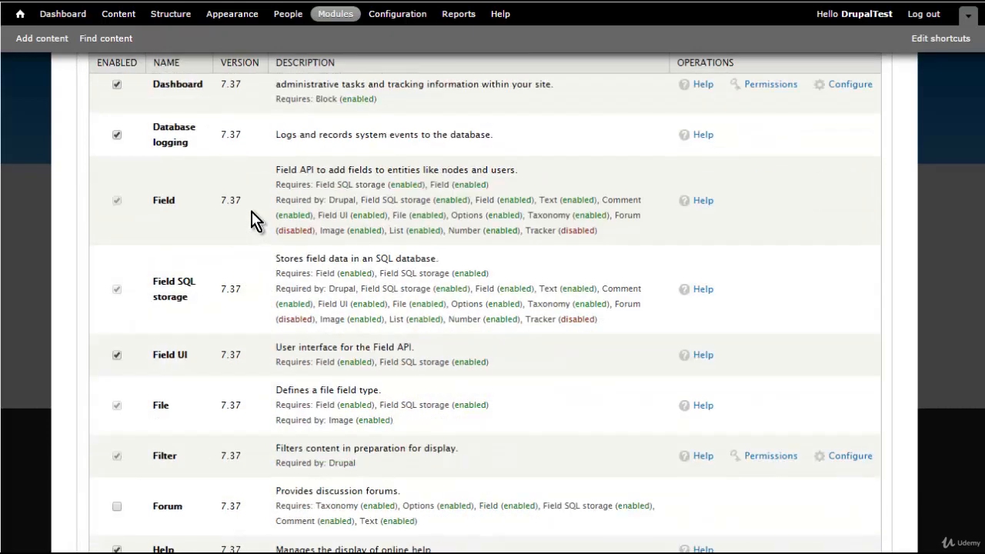
scroll(254, 221, "down", 1)
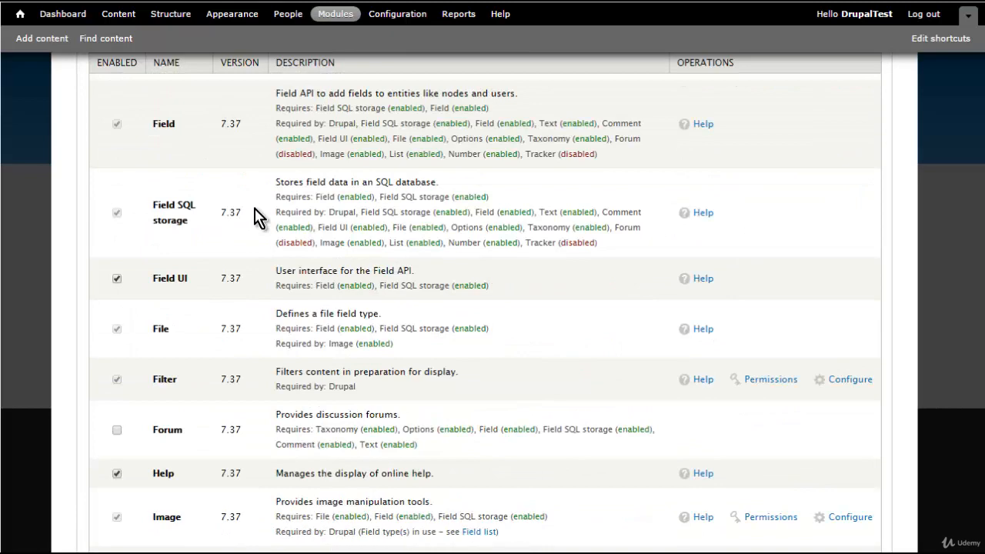
scroll(259, 219, "down", 1)
scroll(259, 220, "down", 1)
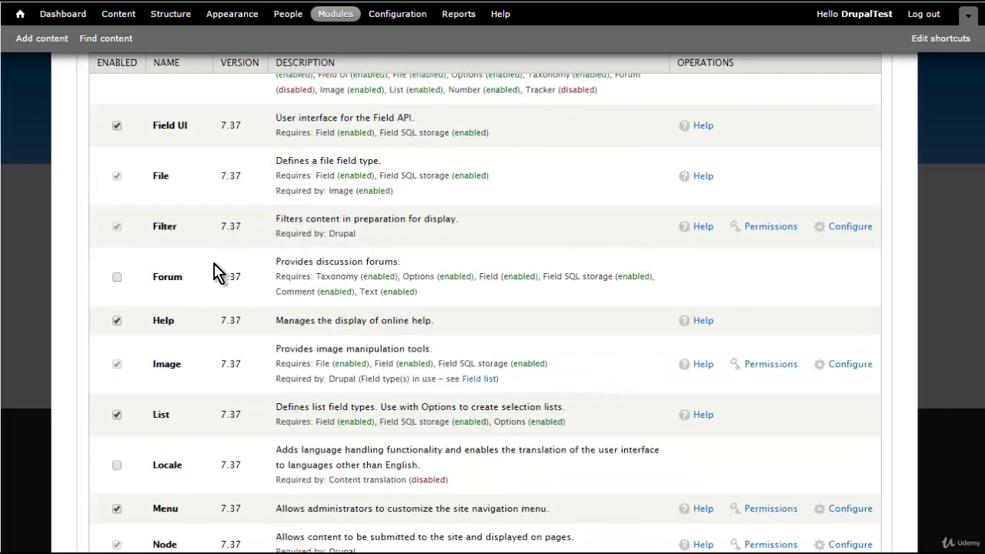
left_click(117, 278)
scroll(224, 244, "down", 7)
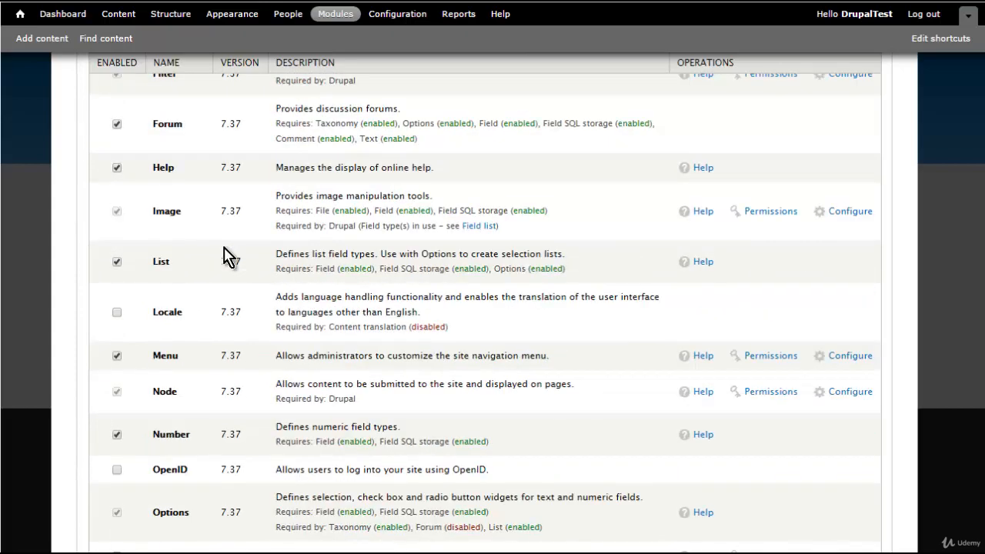
scroll(224, 245, "down", 5)
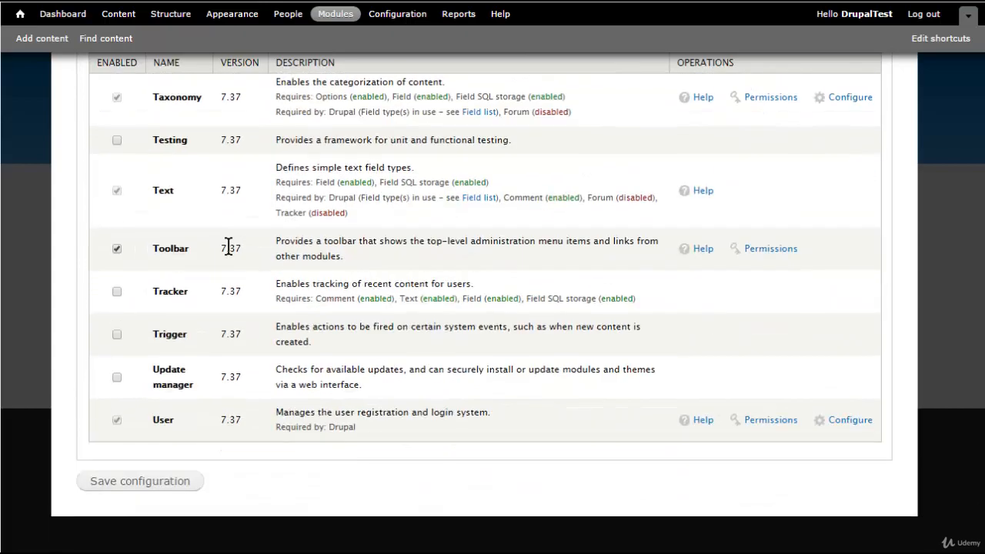
left_click(127, 486)
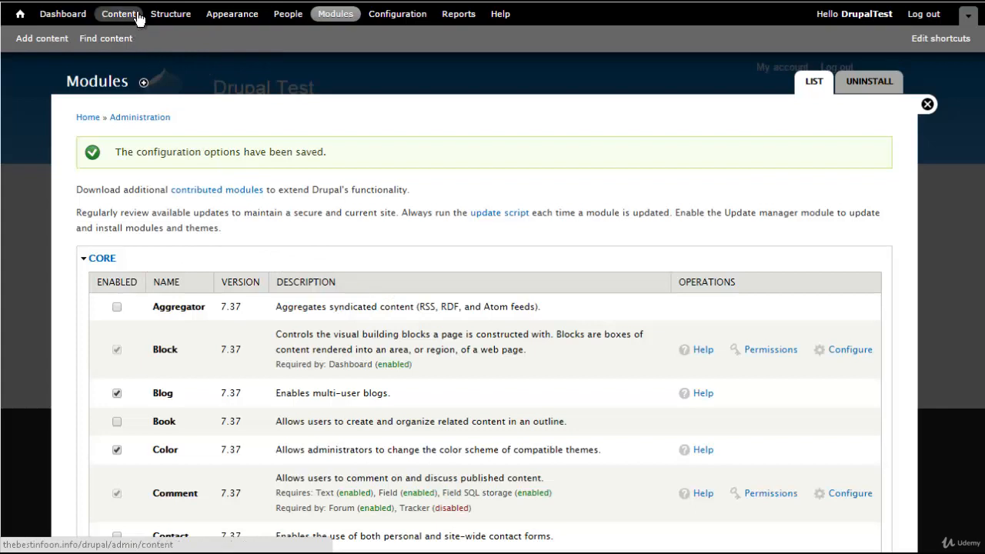
View the site structure's forum list and the list of content types
left_click(179, 13)
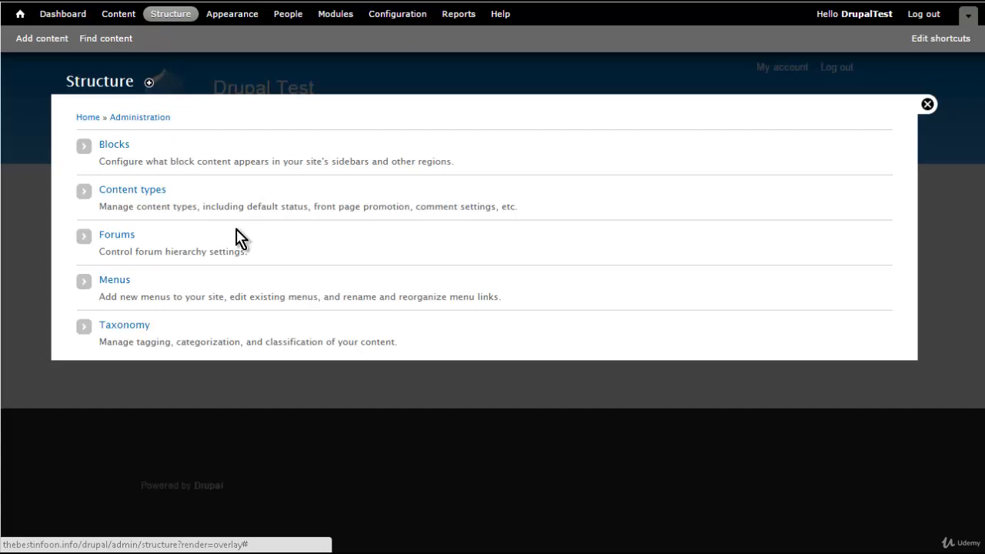
left_click(124, 234)
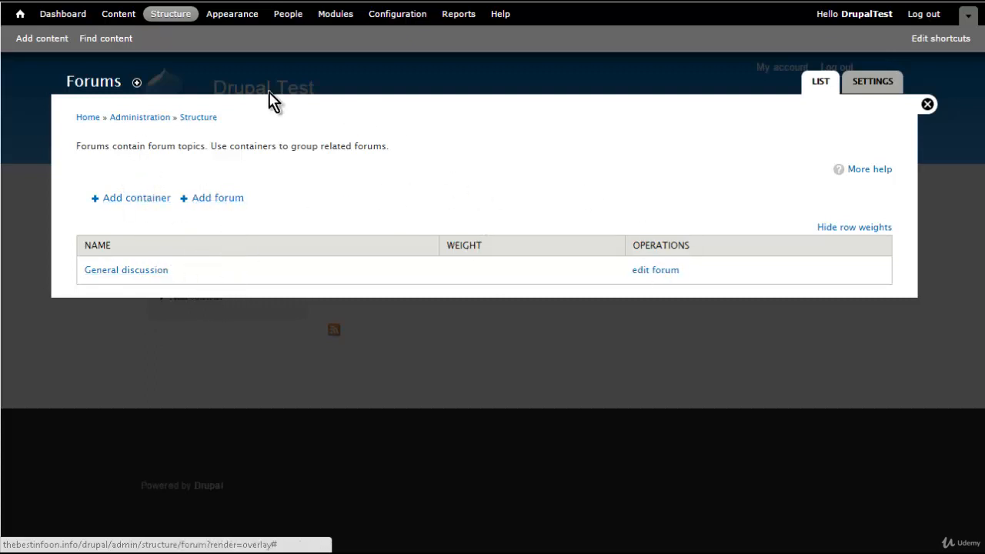
left_click(189, 21)
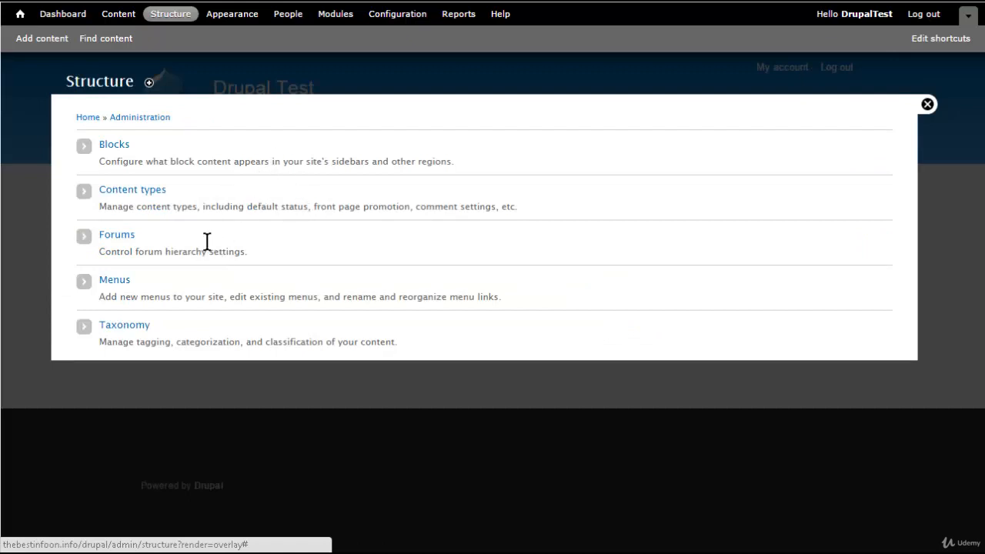
left_click(143, 190)
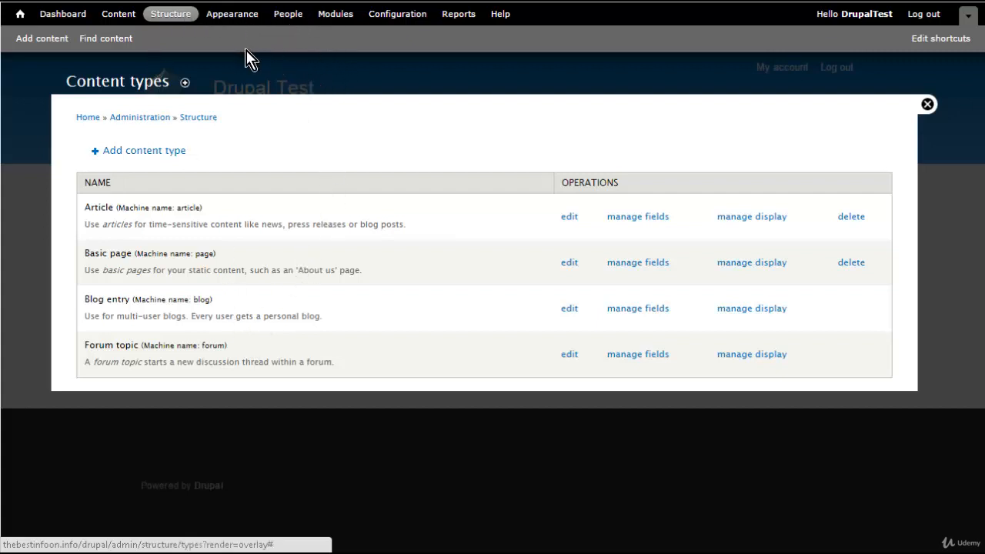
Return to the module list, open the contributed modules page in a new browser tab and look through it
left_click(337, 17)
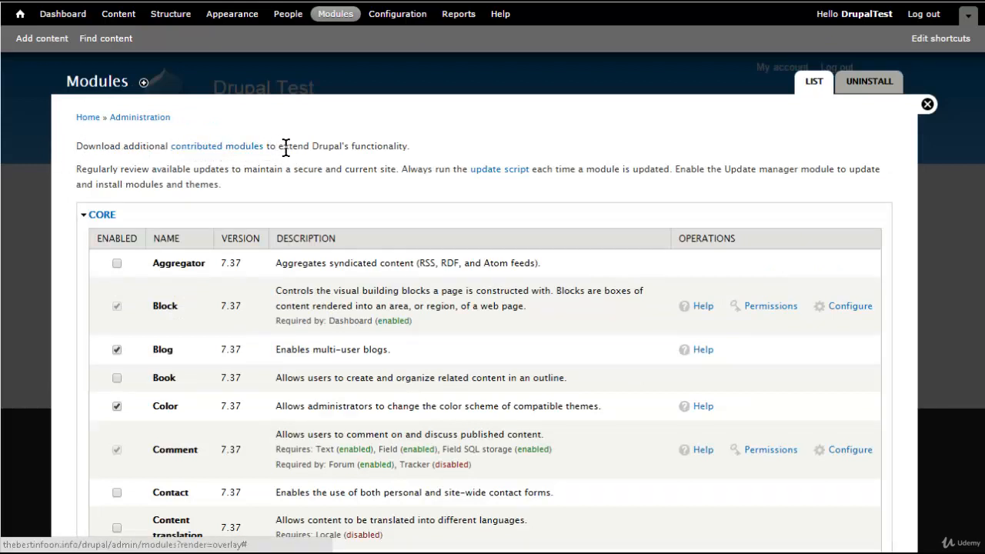
right_click(216, 154)
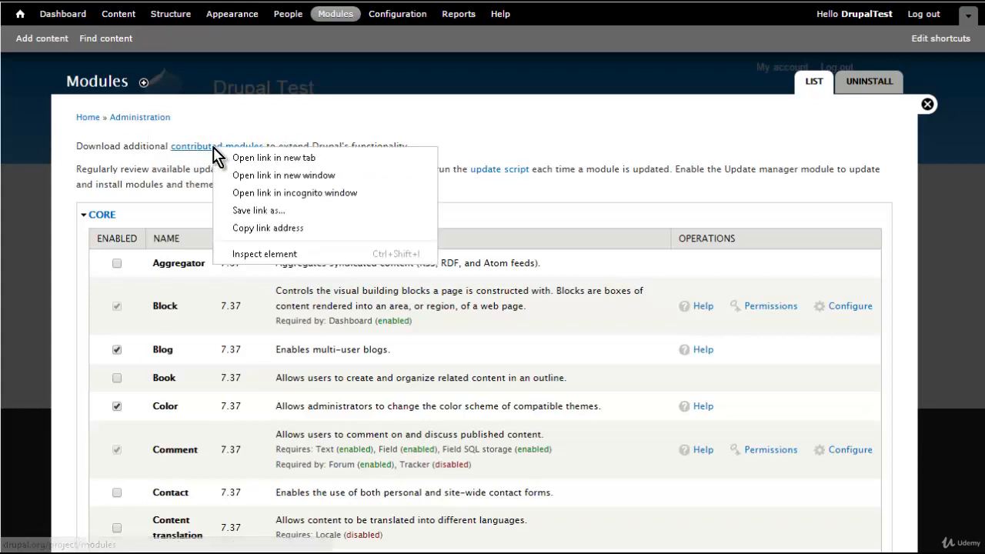
left_click(258, 159)
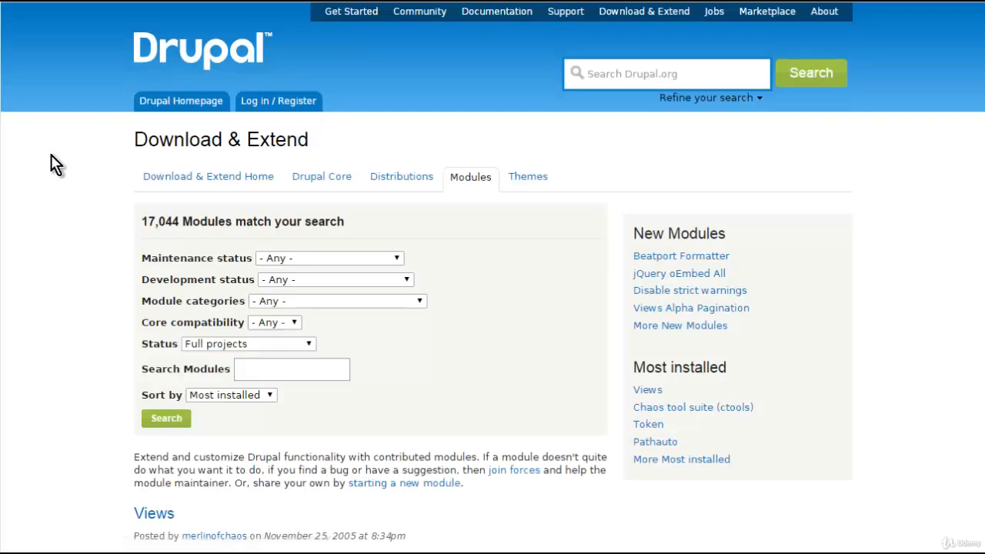
scroll(413, 188, "down", 1)
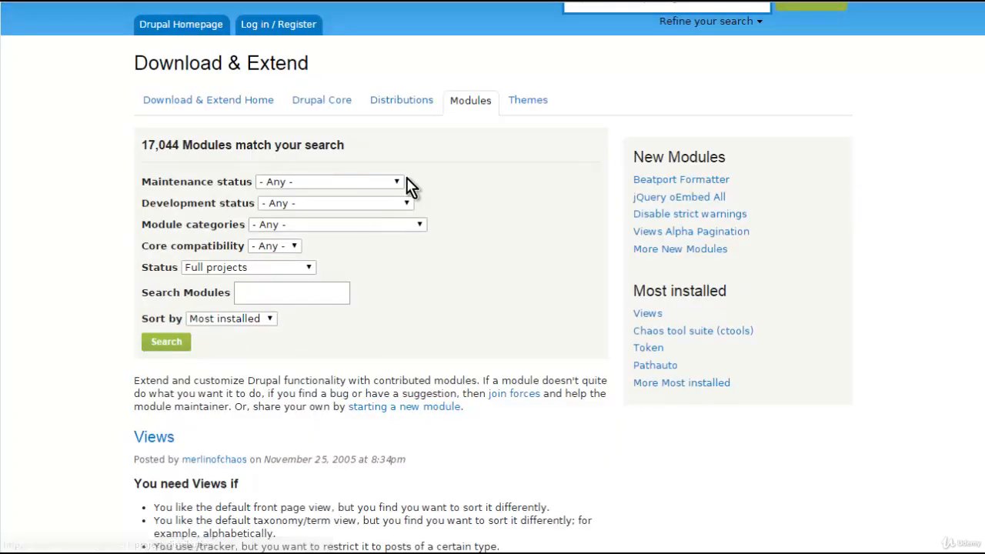
scroll(424, 224, "down", 2)
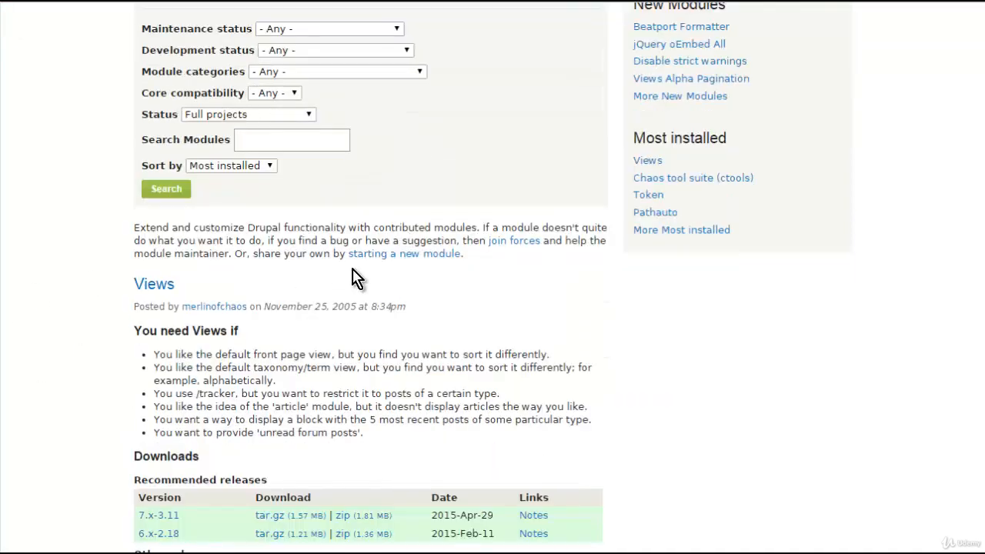
scroll(358, 278, "down", 3)
scroll(300, 281, "up", 4)
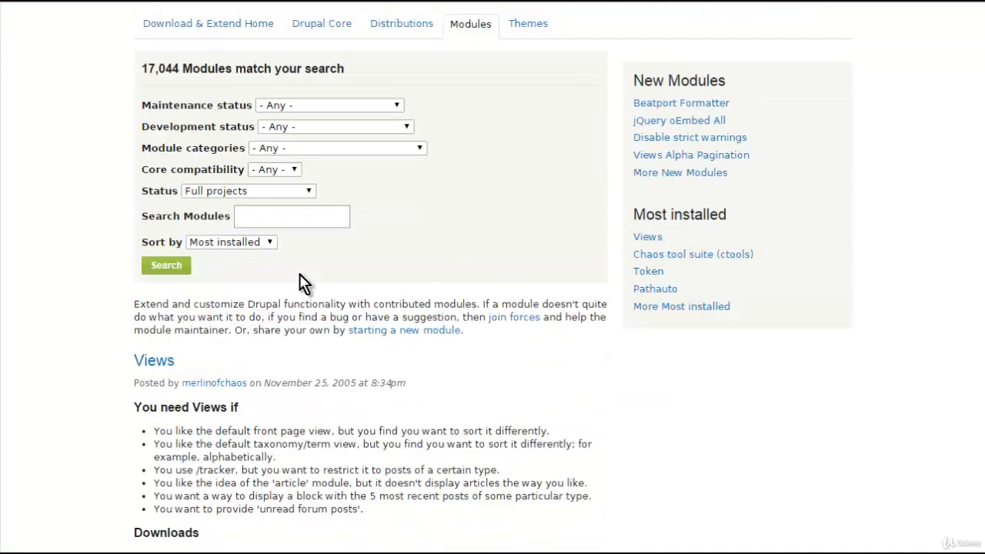
scroll(300, 275, "up", 2)
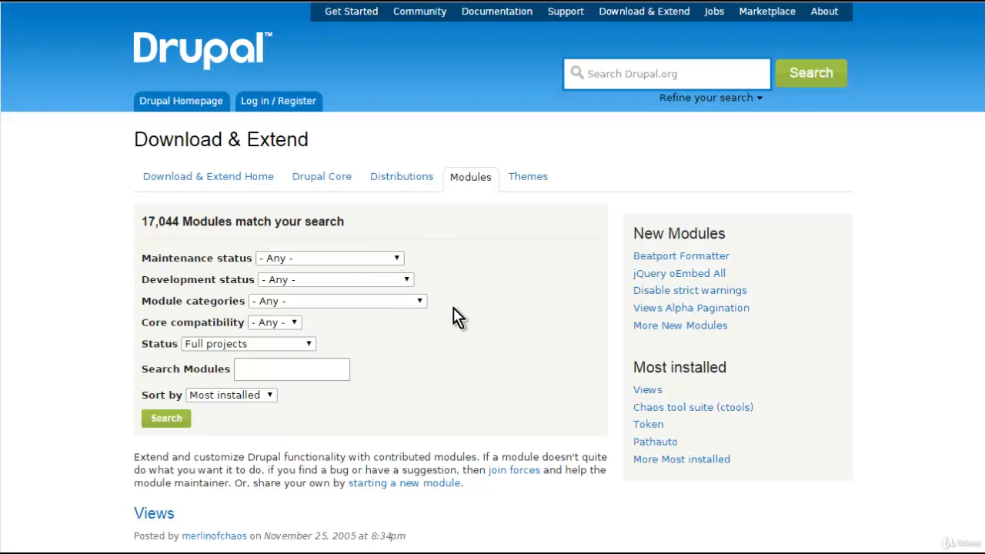
Search the contributed modules for "editor" and download the recommended 7.x-2.2 zip release of Wysiwyg
scroll(471, 296, "down", 1)
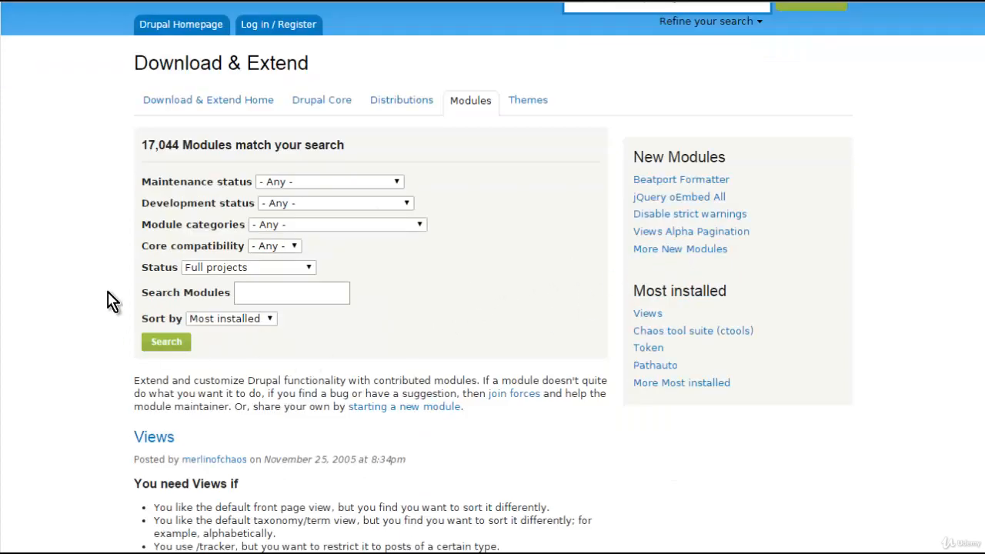
left_click(252, 294)
type("editor")
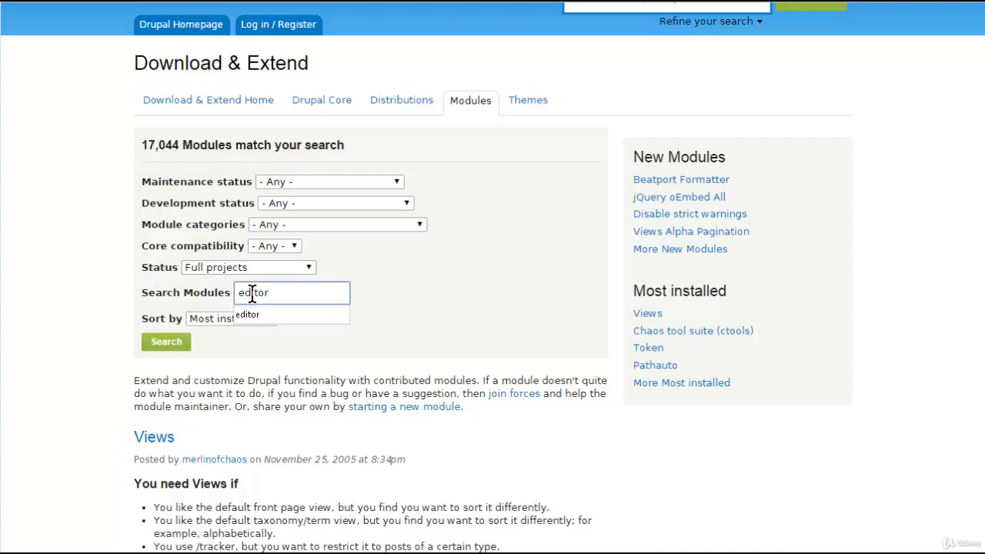
key("Return")
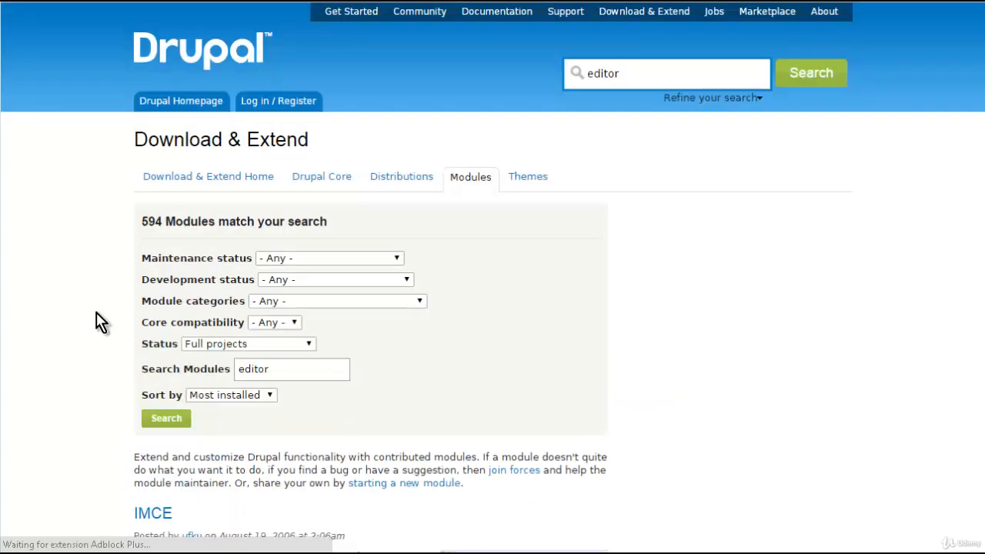
scroll(115, 259, "down", 10)
scroll(97, 139, "down", 3)
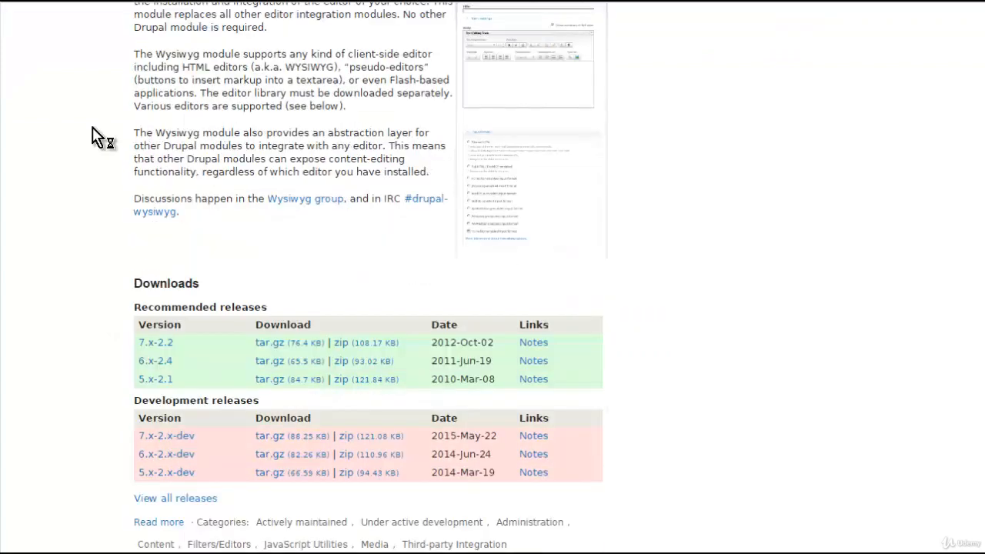
scroll(97, 138, "up", 2)
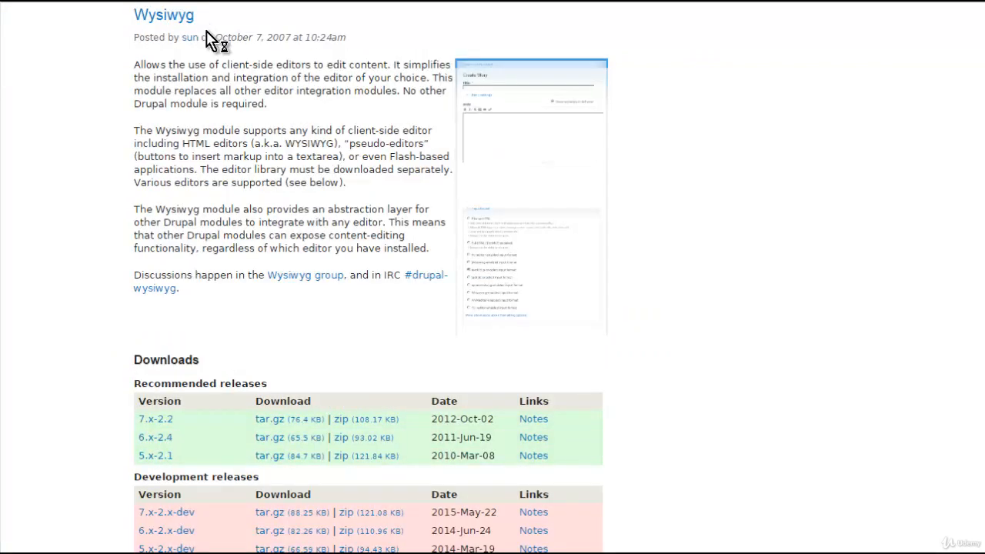
left_click(348, 427)
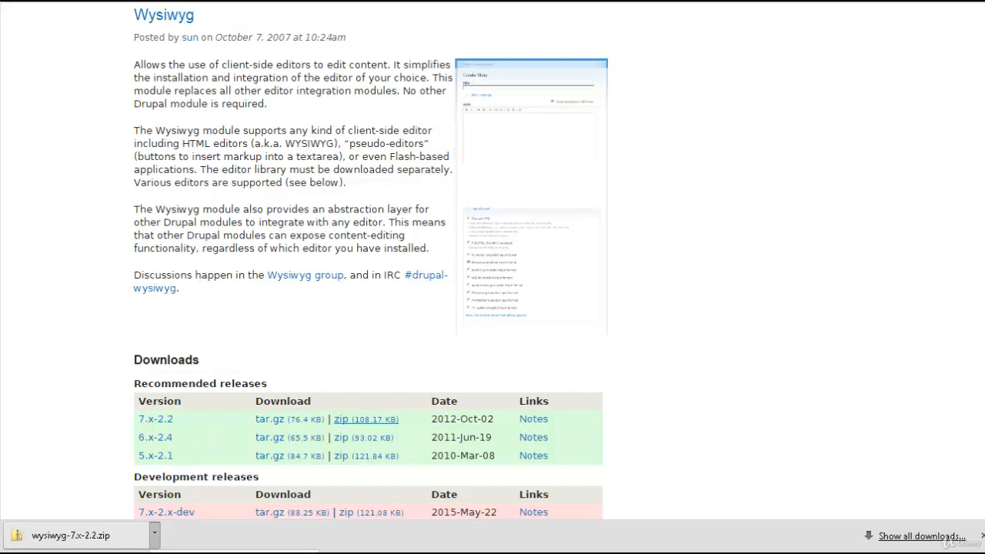
Extract wysiwyg-7.x-2.2.zip in the Downloads folder with 7-Zip and open the extracted wysiwyg-7.x-2.2 folder
left_click(223, 552)
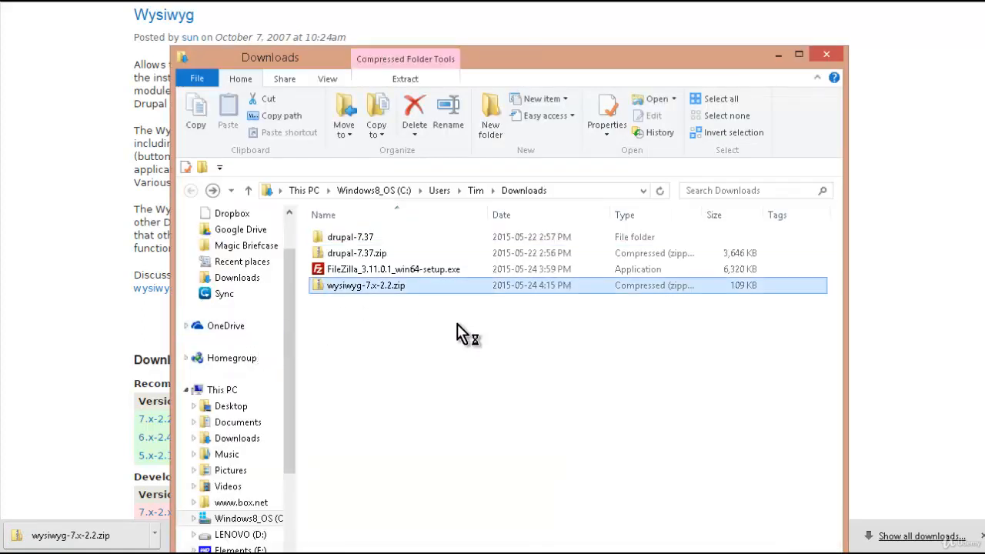
right_click(377, 295)
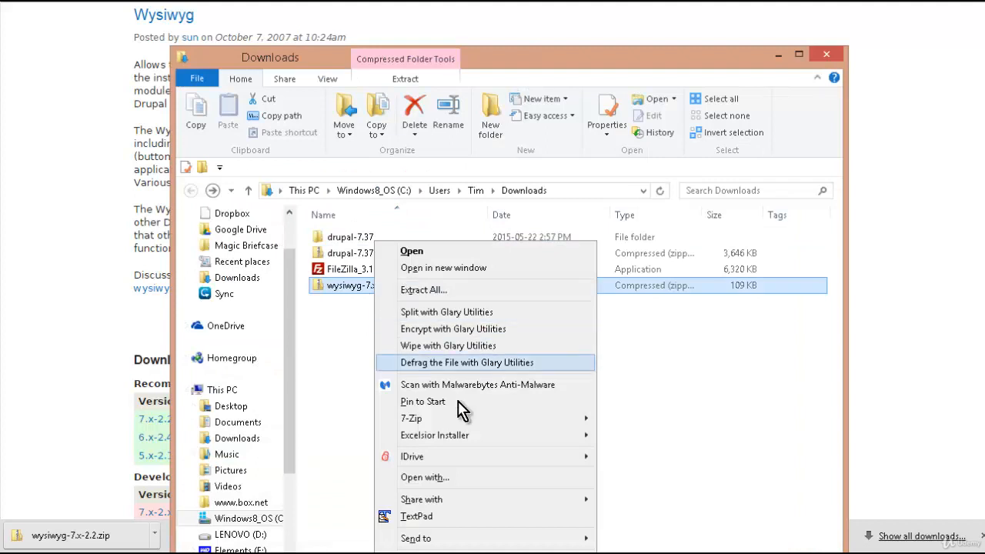
mouse_move(444, 424)
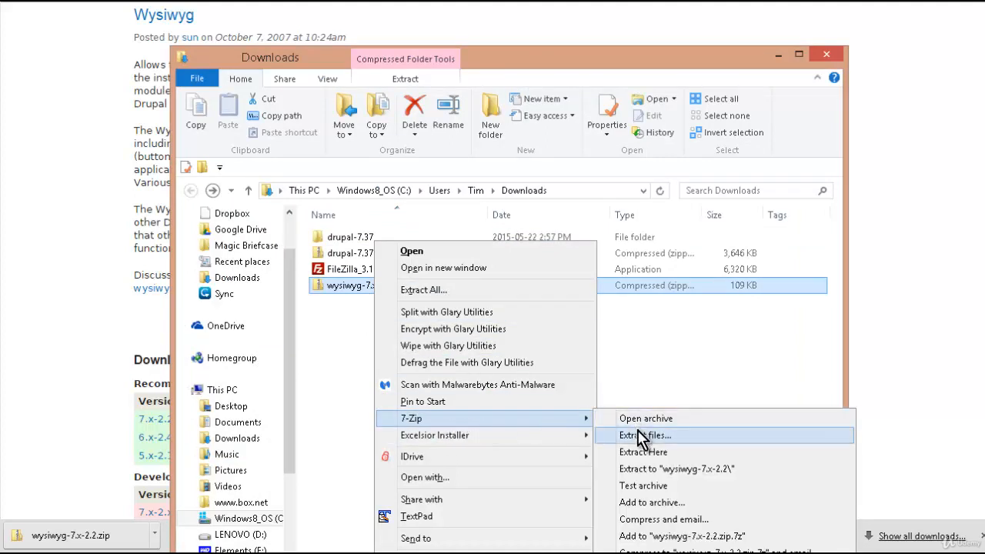
left_click(637, 437)
left_click(489, 357)
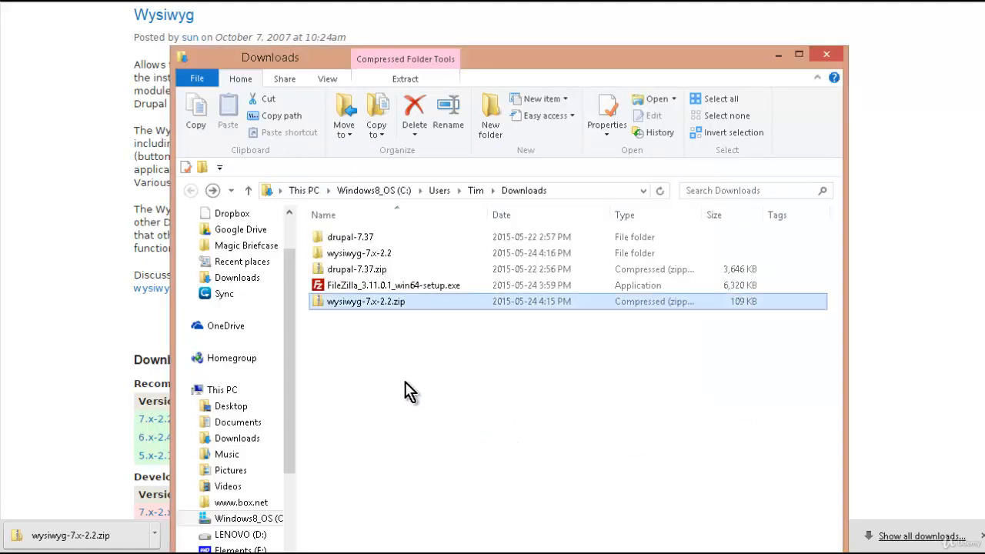
double_click(396, 255)
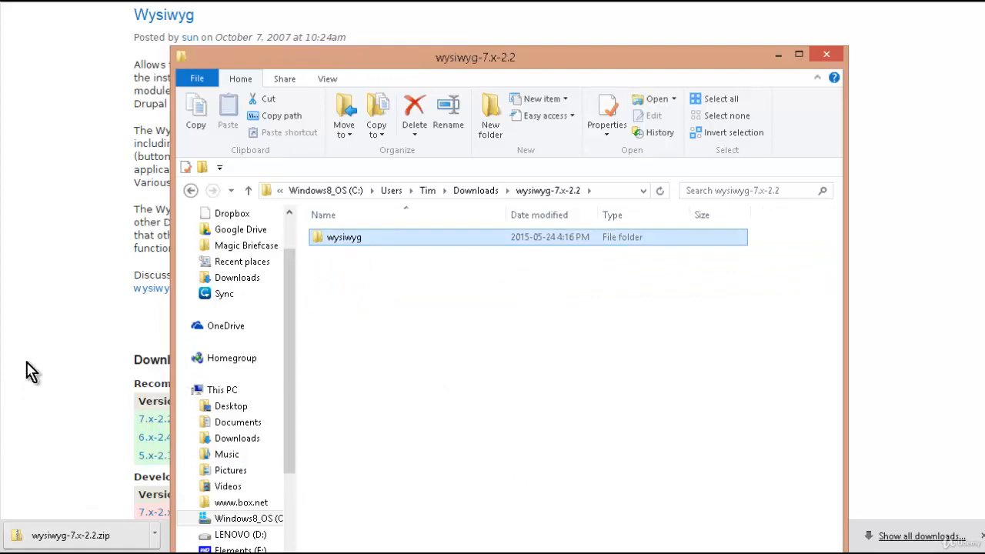
Switch to FileZilla and upload the wysiwyg folder from wysiwyg-7.x-2.2 to the remote /drupal/modules directory
double_click(0, 337)
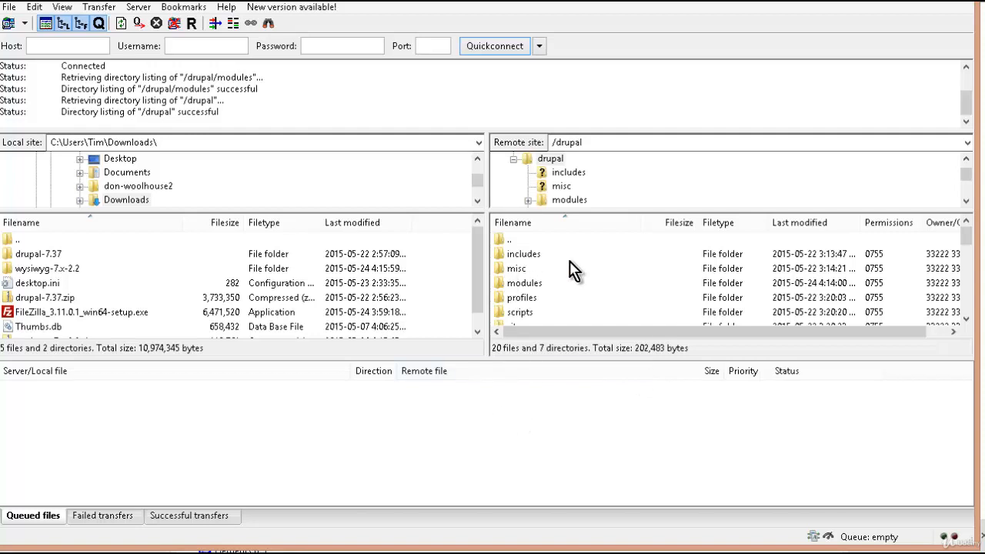
double_click(541, 283)
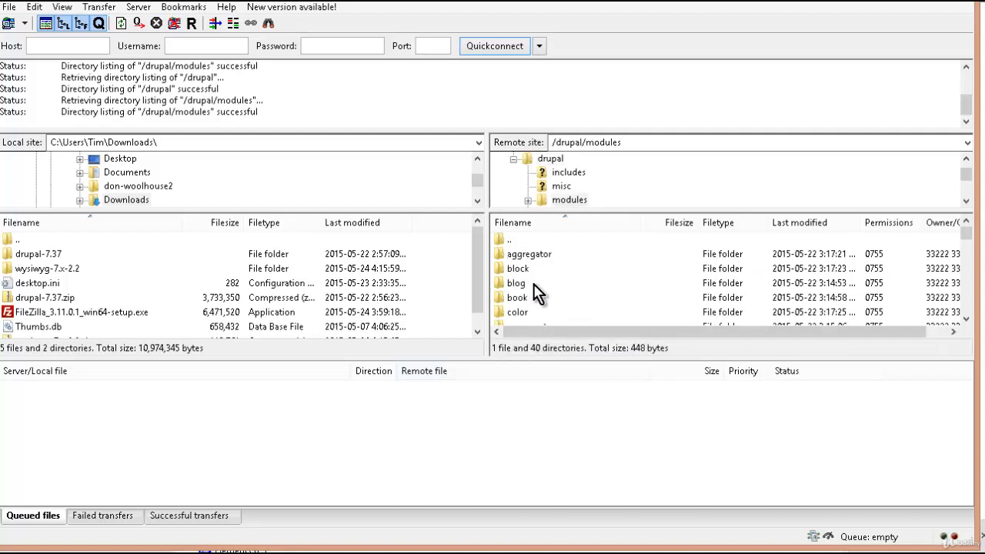
double_click(54, 268)
left_click(45, 254)
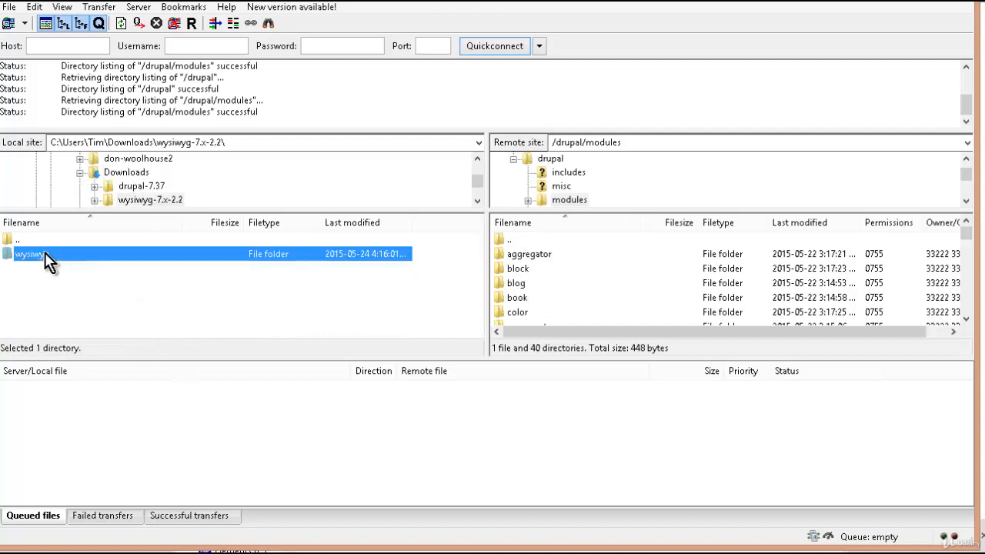
right_click(45, 259)
left_click(63, 263)
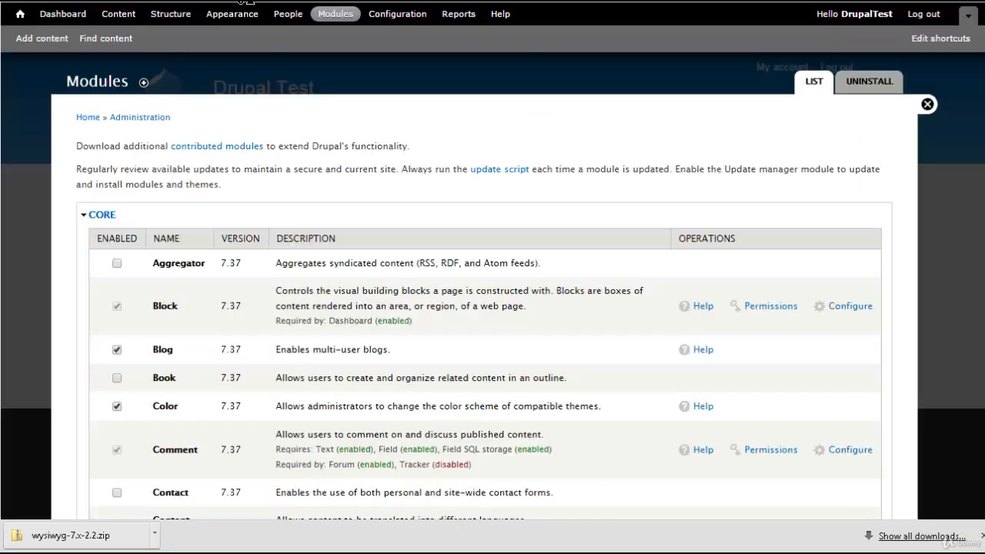
Return to the module list, enable the Wysiwyg 7.x-2.2 module in the User Interface group and save the configuration
left_click(403, 14)
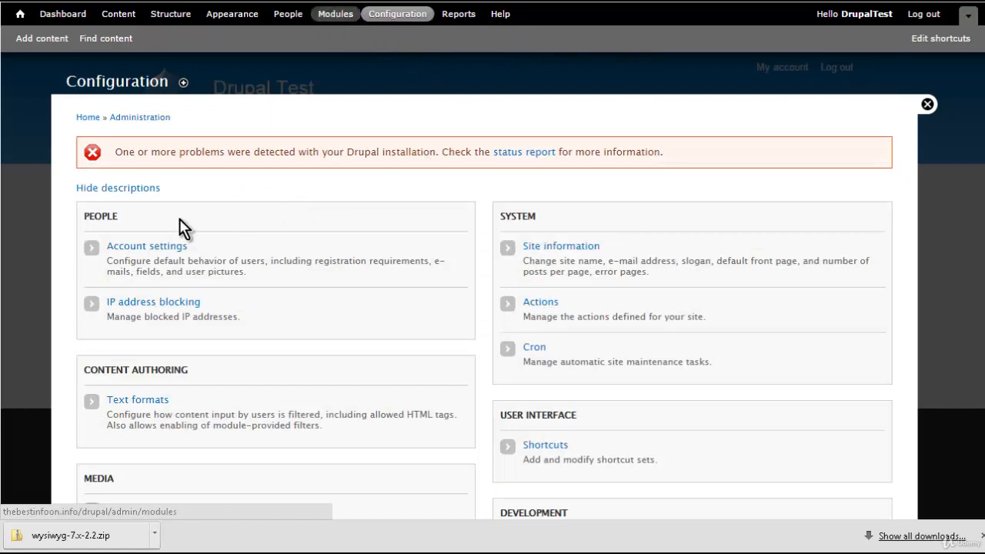
left_click(105, 246)
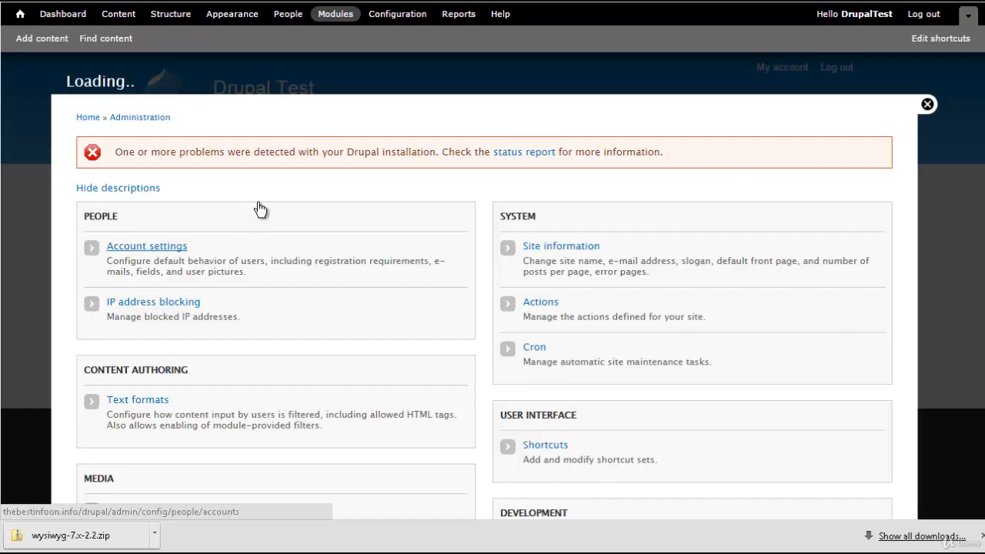
scroll(261, 212, "down", 5)
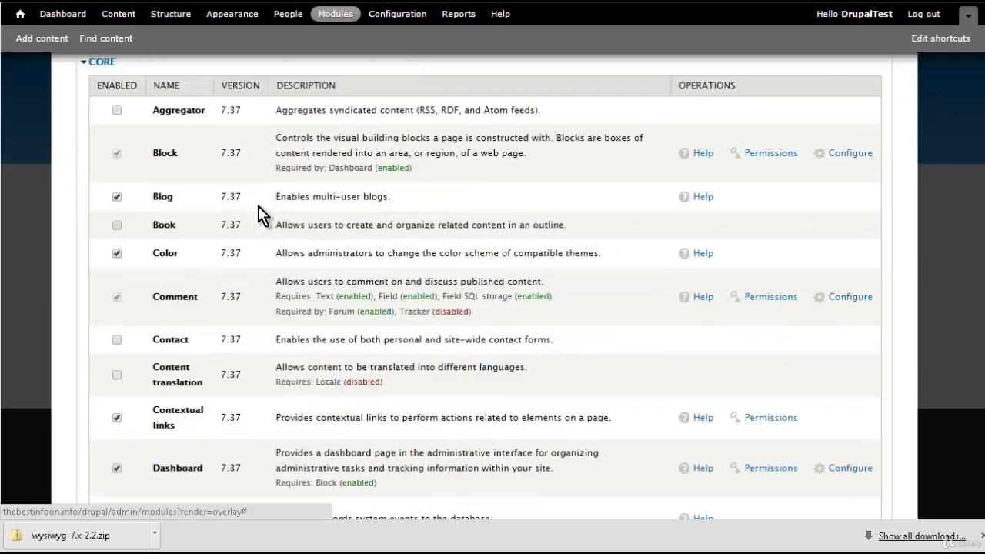
scroll(261, 215, "down", 20)
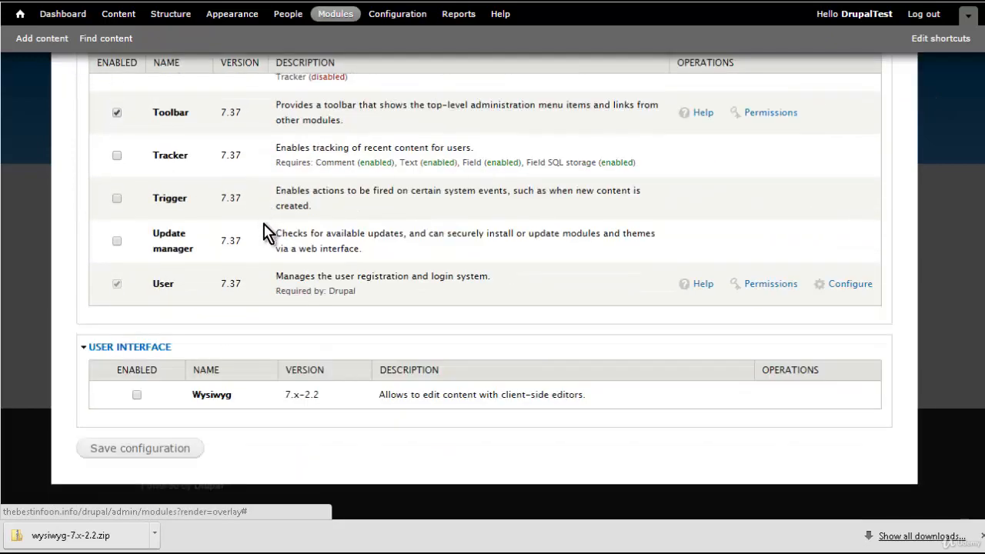
left_click(137, 395)
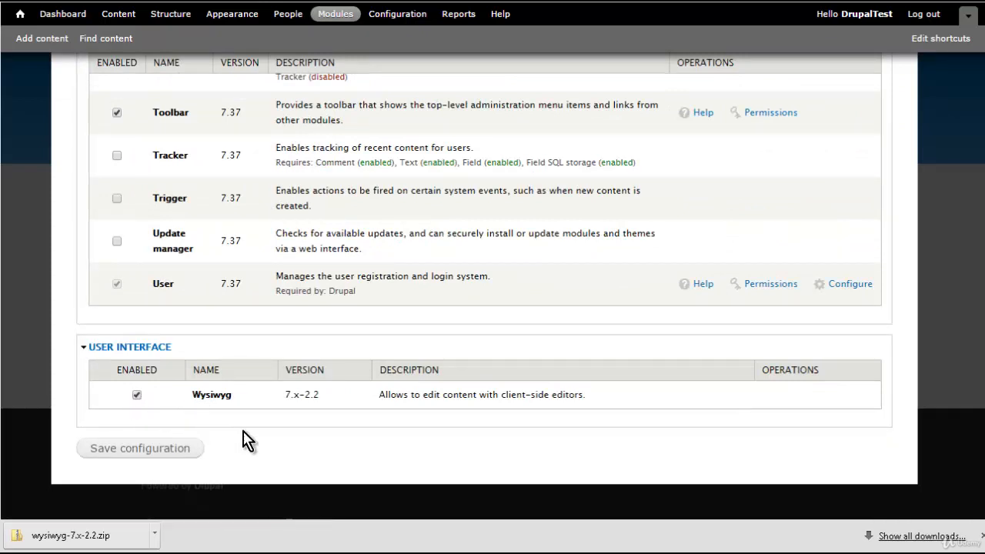
left_click(157, 448)
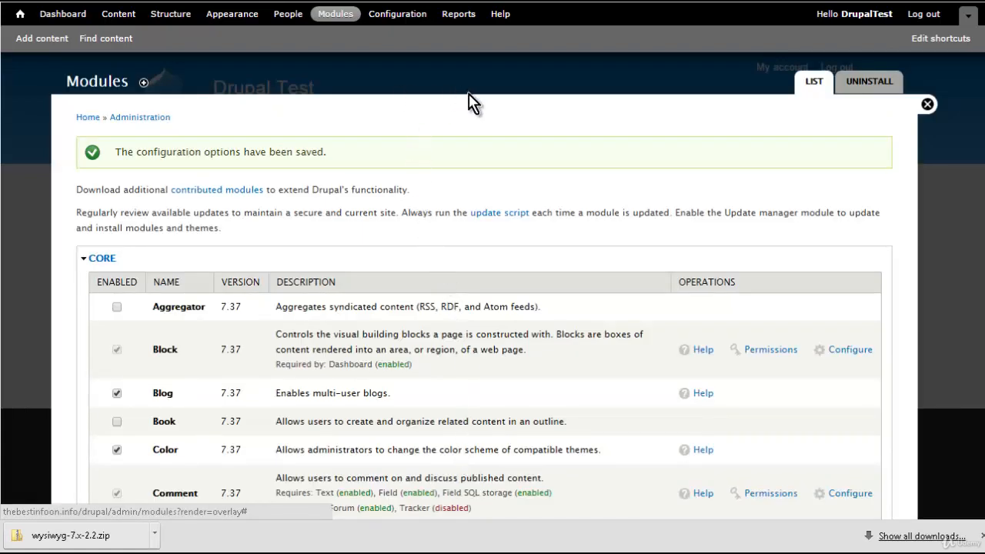
Open the Wysiwyg profiles page from the site's content authoring configuration
left_click(412, 23)
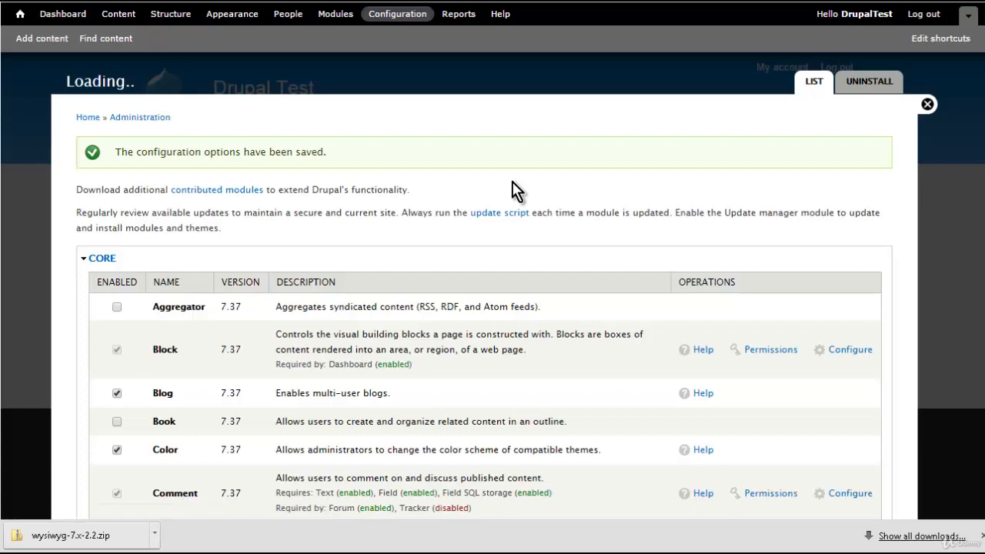
scroll(343, 238, "down", 2)
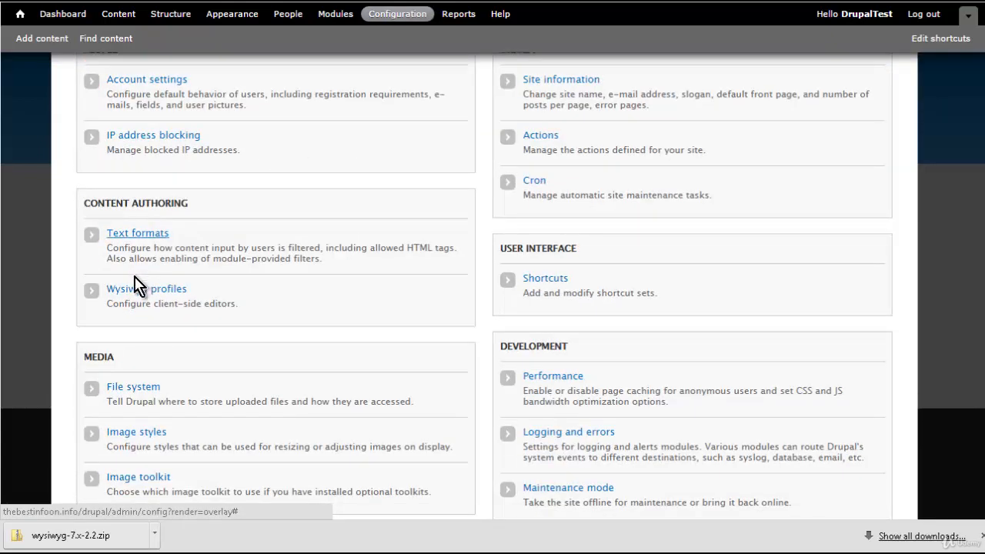
left_click(137, 297)
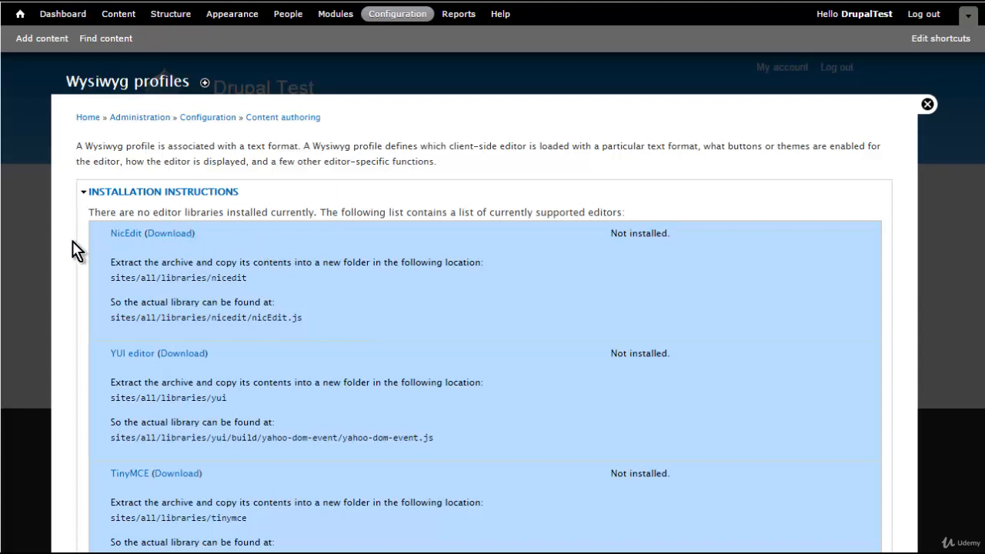
Open the NicEdit download page in a new browser tab and download the compressed NicEdit with the standard components
right_click(175, 235)
left_click(196, 239)
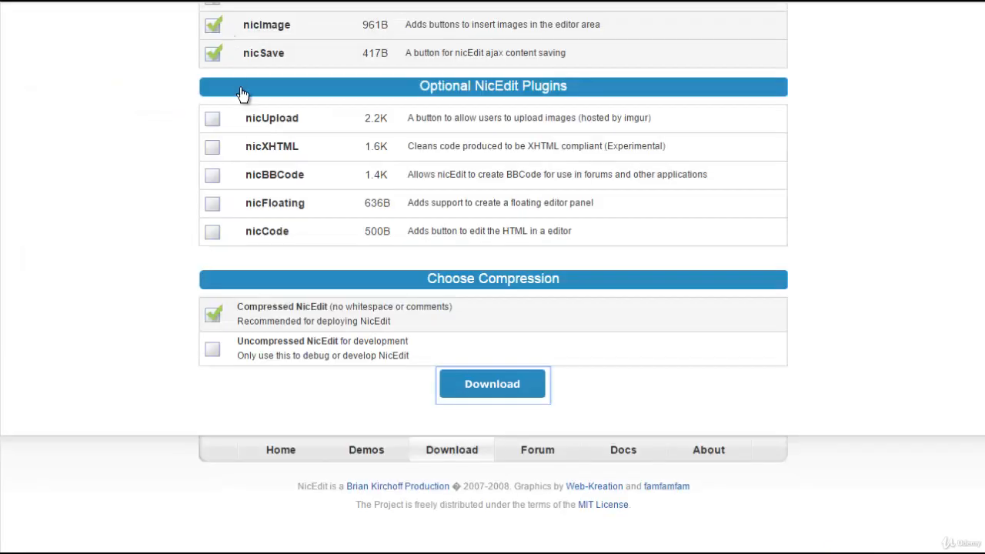
scroll(242, 93, "up", 5)
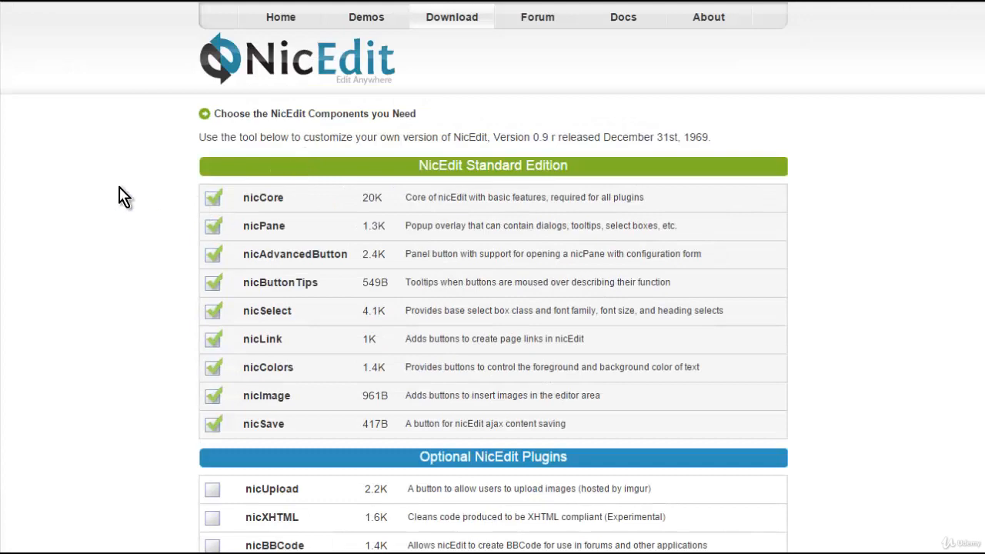
scroll(249, 141, "down", 3)
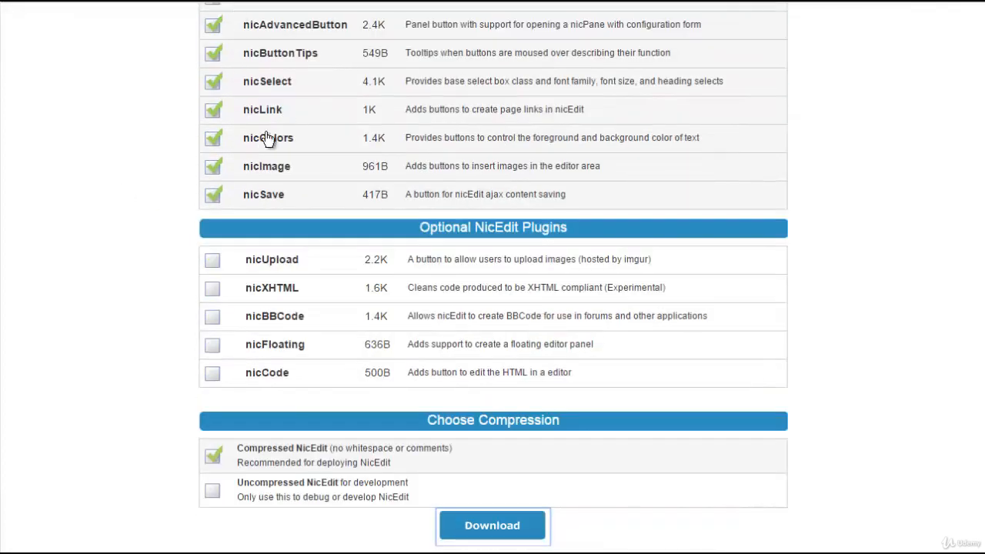
scroll(267, 139, "down", 2)
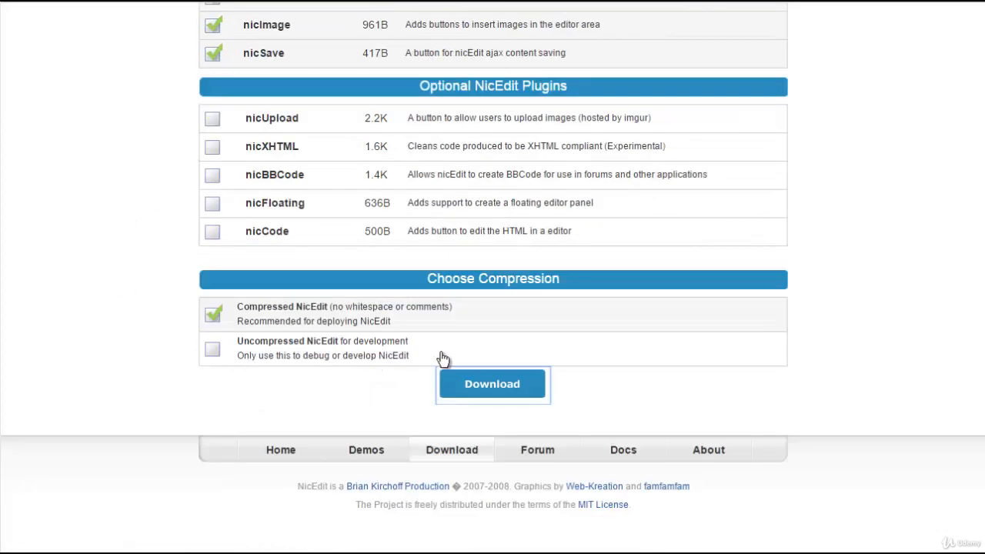
left_click(493, 384)
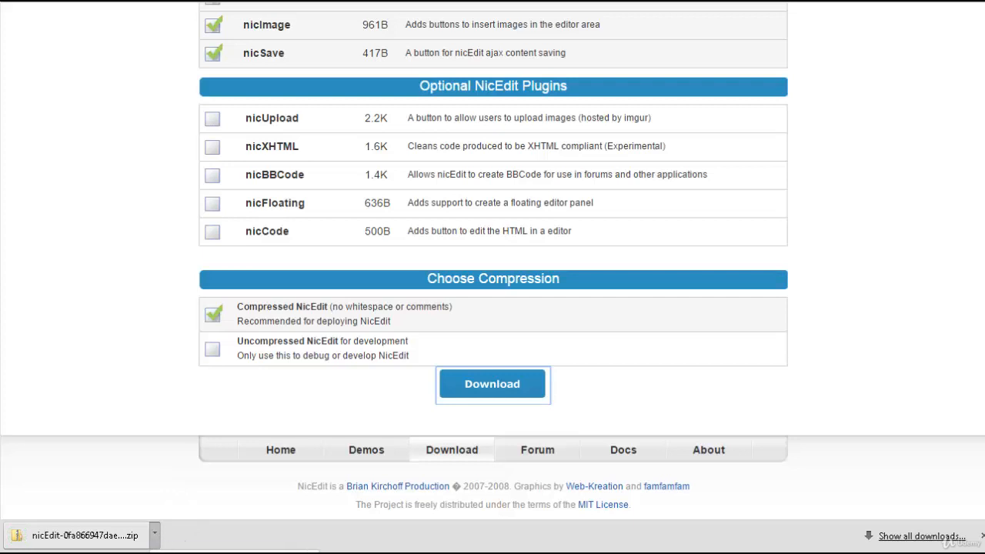
Extract the downloaded nicEdit zip archive into its own folder in the Downloads folder with 7-Zip
left_click(203, 552)
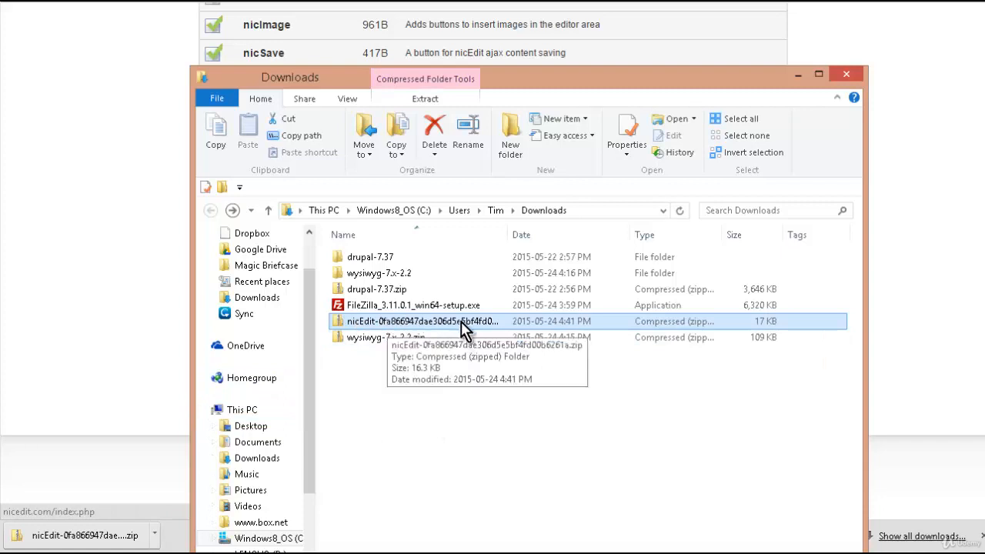
right_click(407, 318)
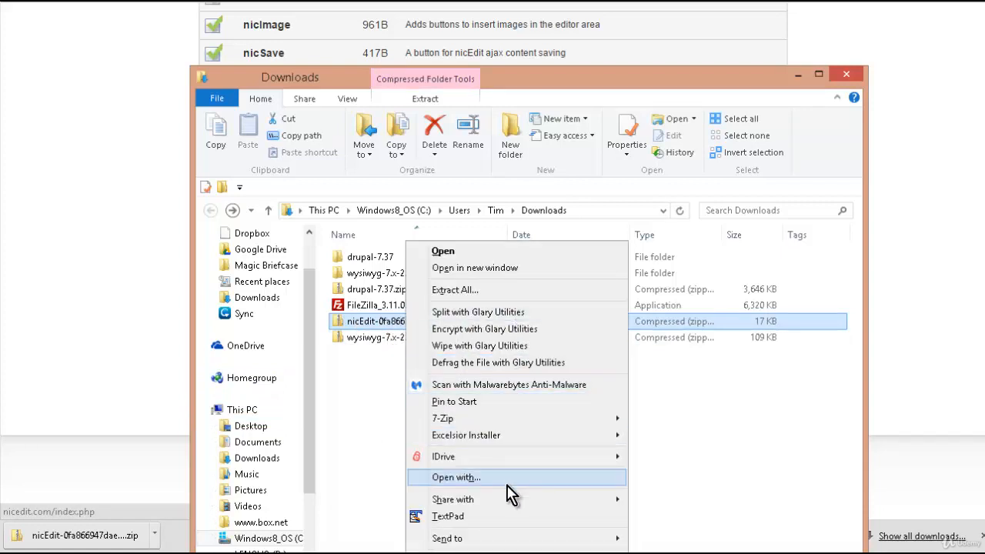
mouse_move(489, 423)
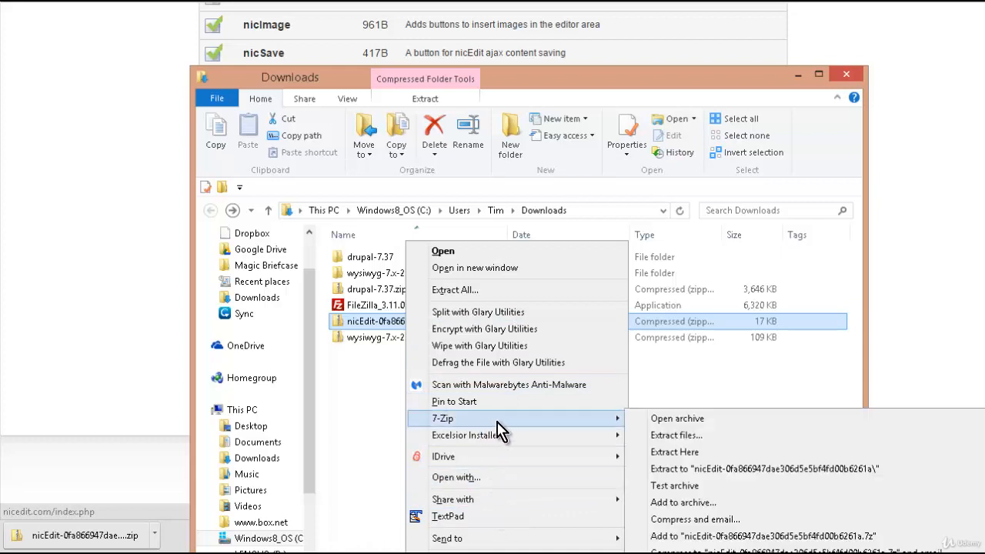
left_click(703, 435)
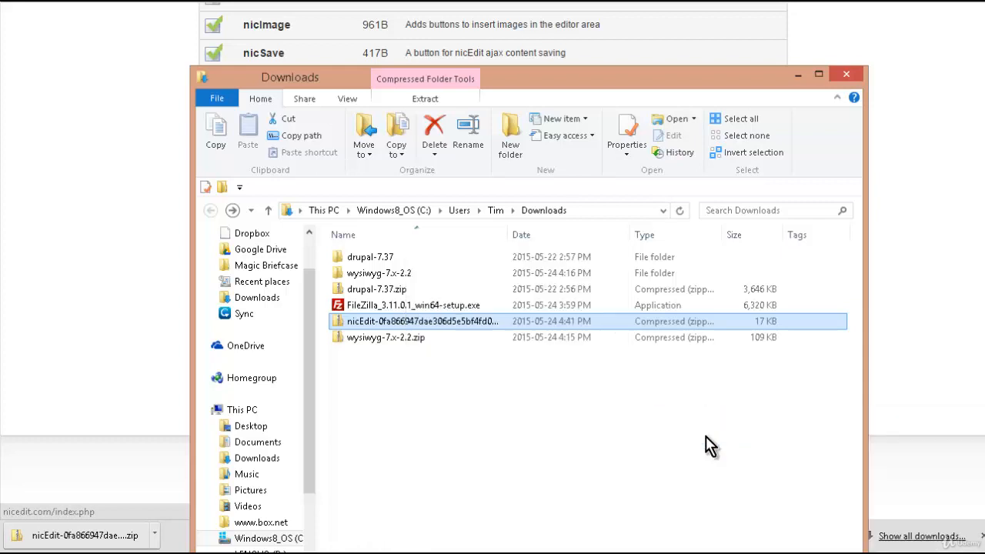
left_click(500, 361)
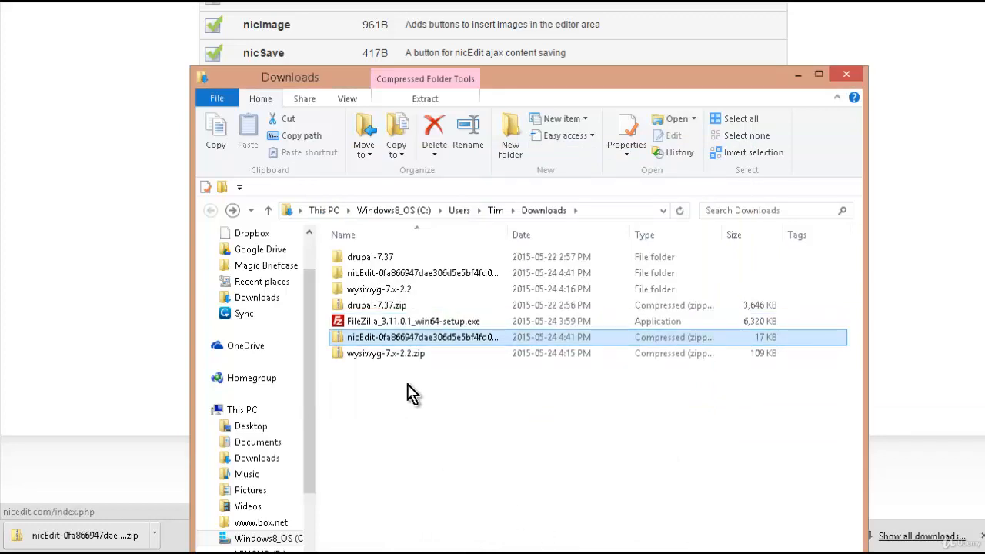
Rename the extracted nicEdit folder as nicedit
right_click(391, 273)
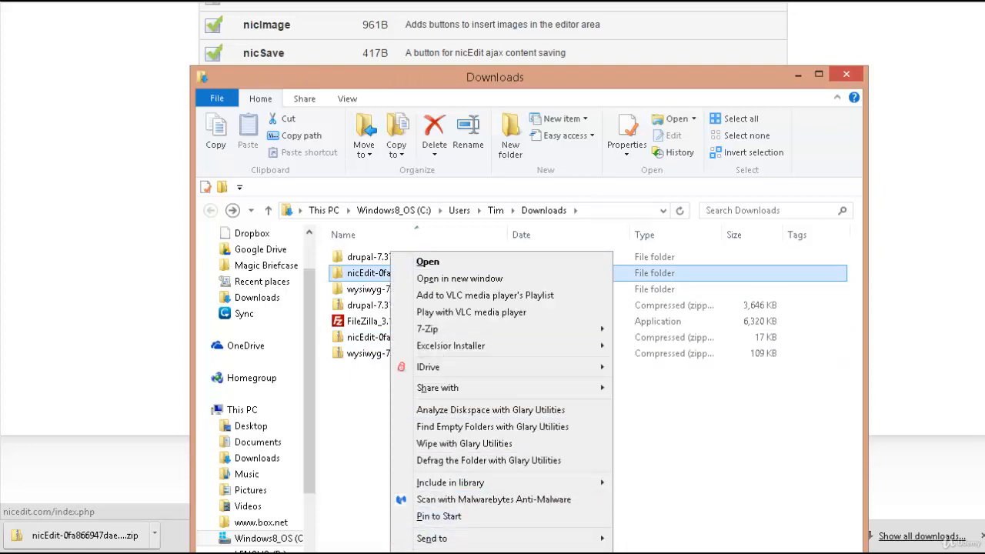
left_click(434, 552)
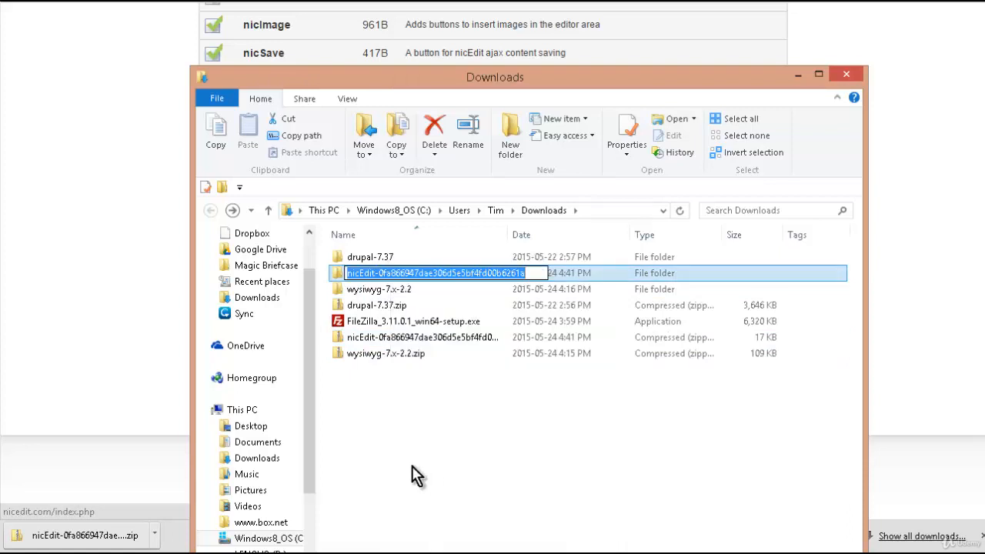
type("nicedit")
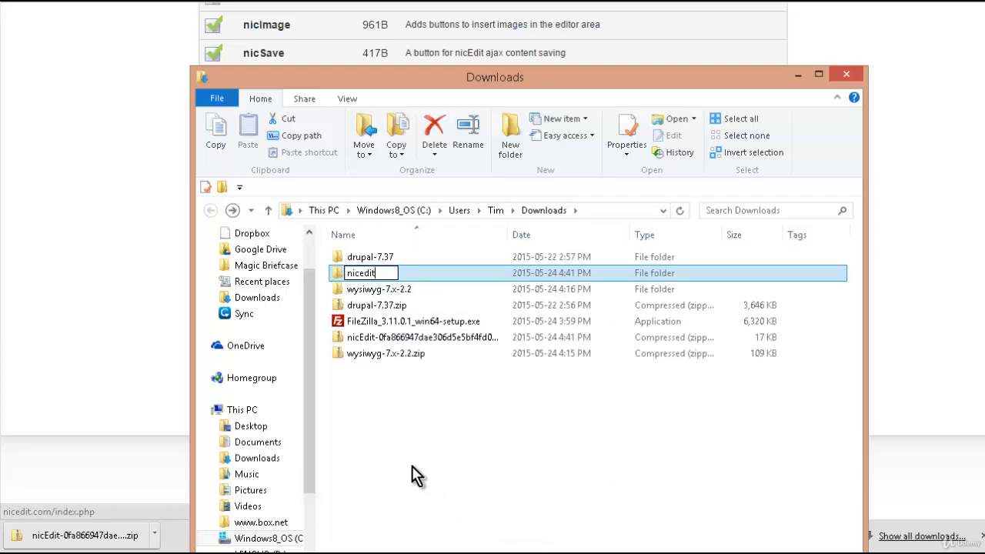
key("Return")
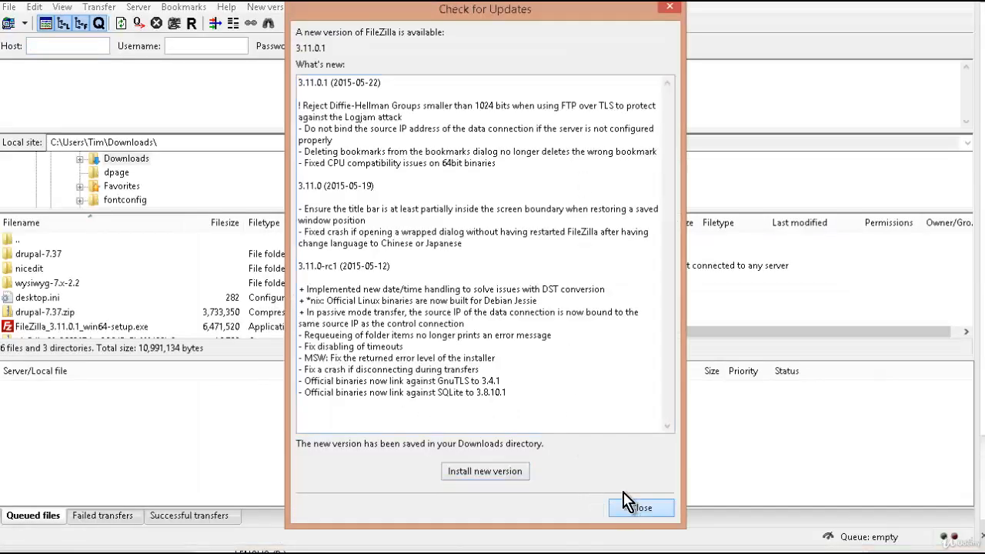
Dismiss FileZilla's update notice and upload the local nicedit folder to the remote /drupal/sites/all/libraries directory
left_click(637, 508)
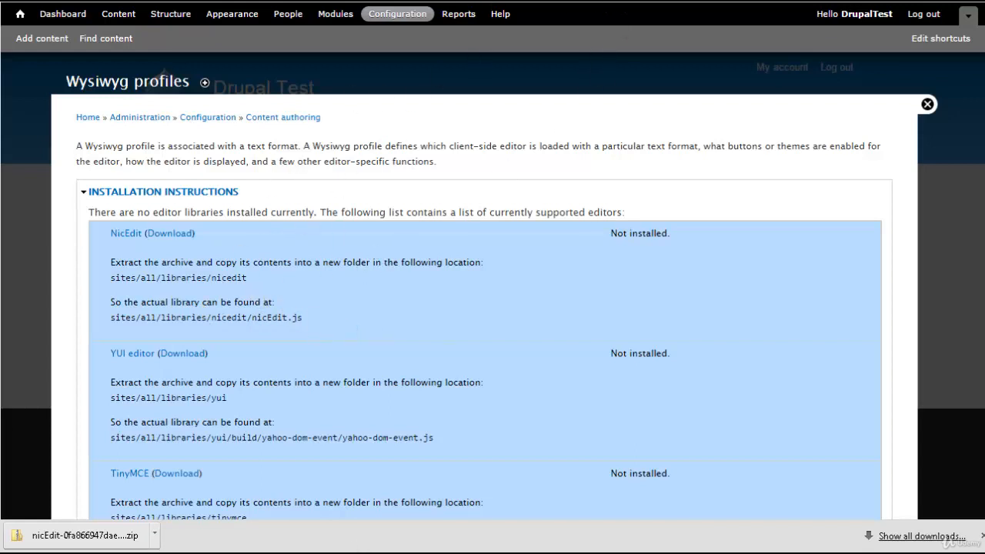
key("alt+Tab")
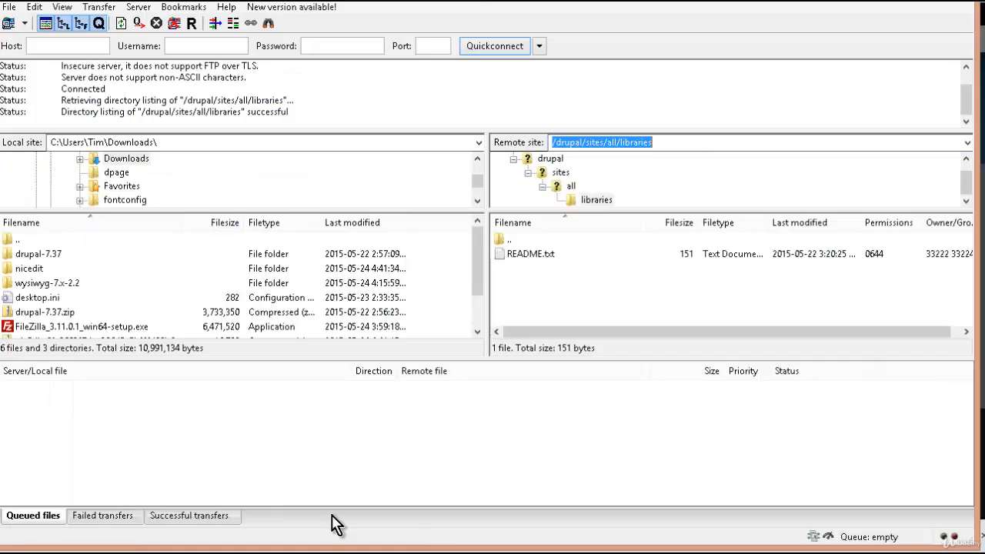
left_click(586, 141)
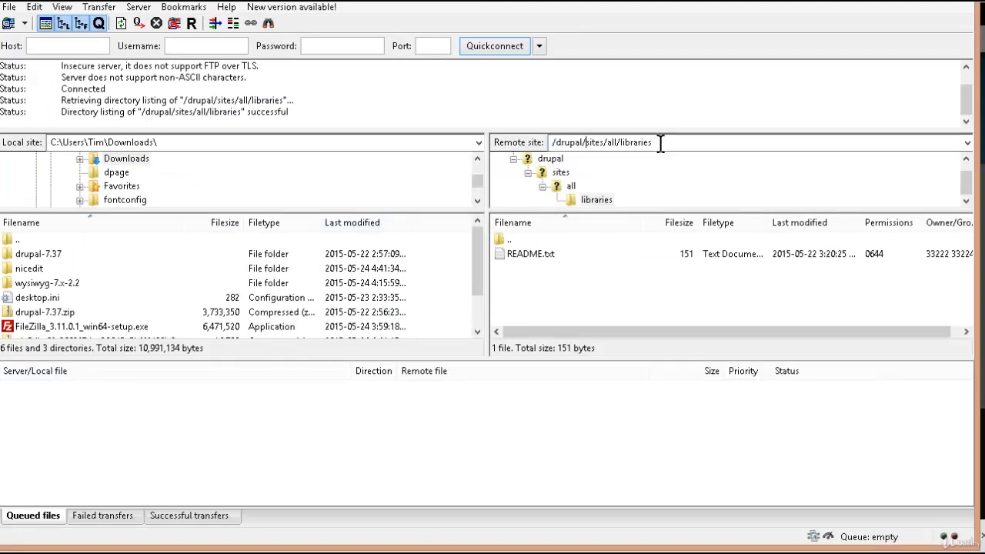
left_click(43, 269)
right_click(43, 270)
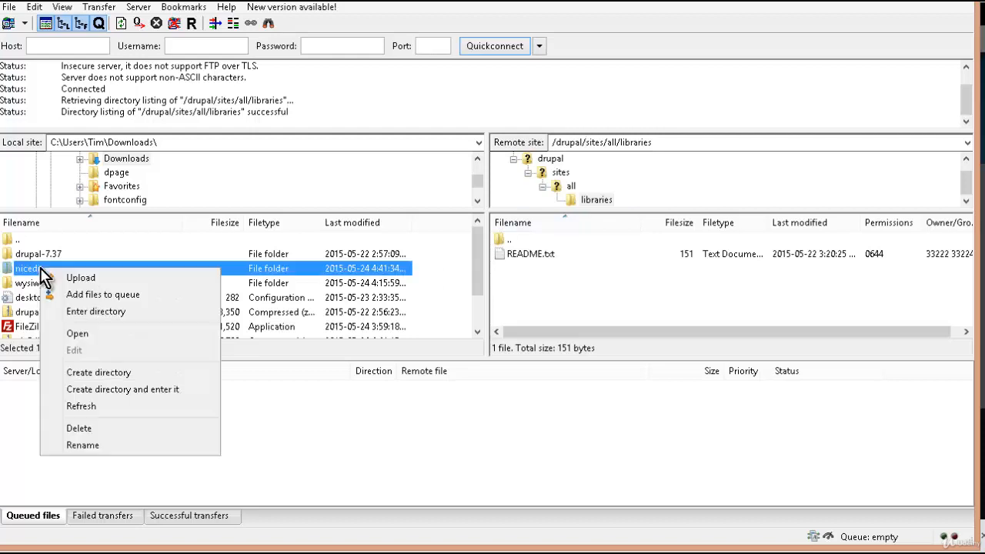
left_click(79, 277)
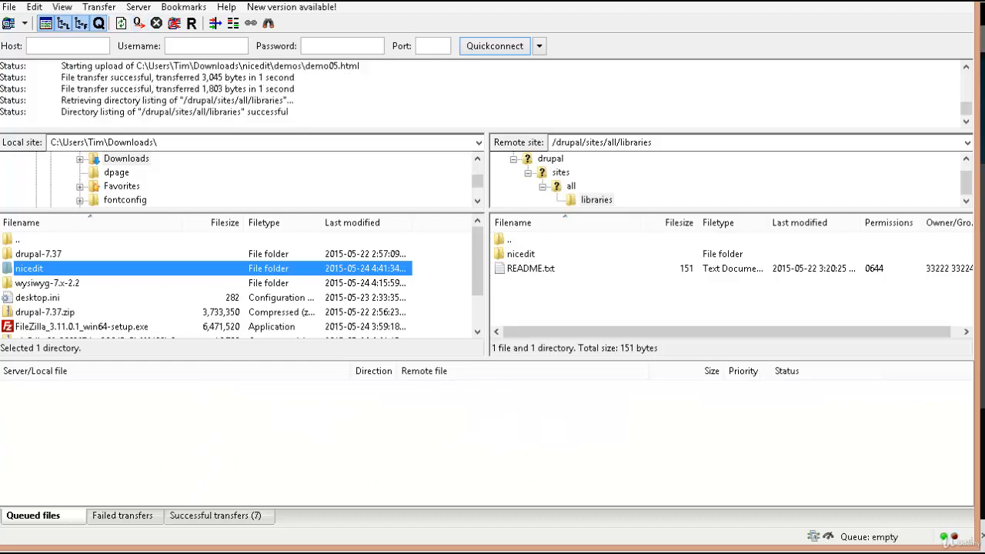
Switch back to the browser's Wysiwyg profiles page and assign NicEdit 0.9 to the Filtered HTML, Full HTML and Plain text formats
key("alt+Tab")
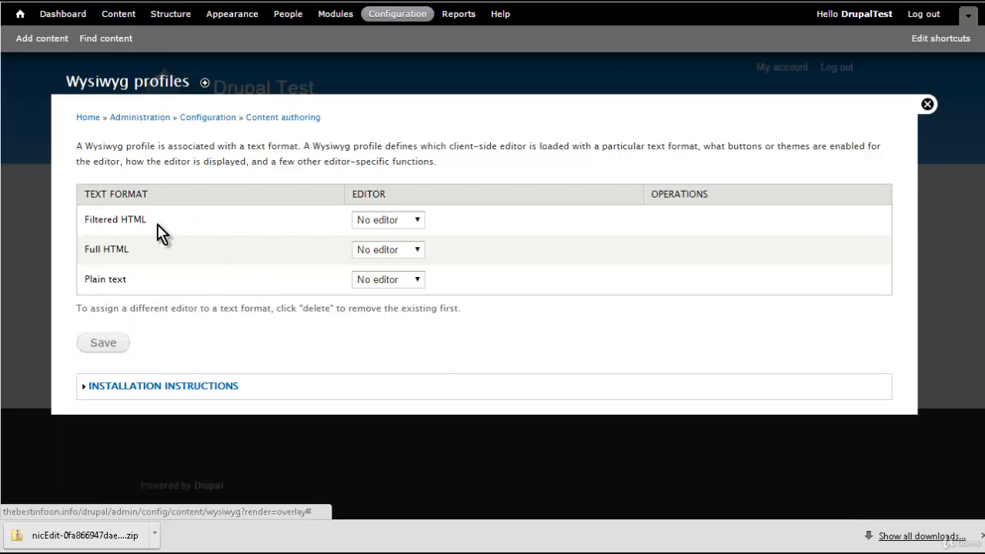
left_click(422, 221)
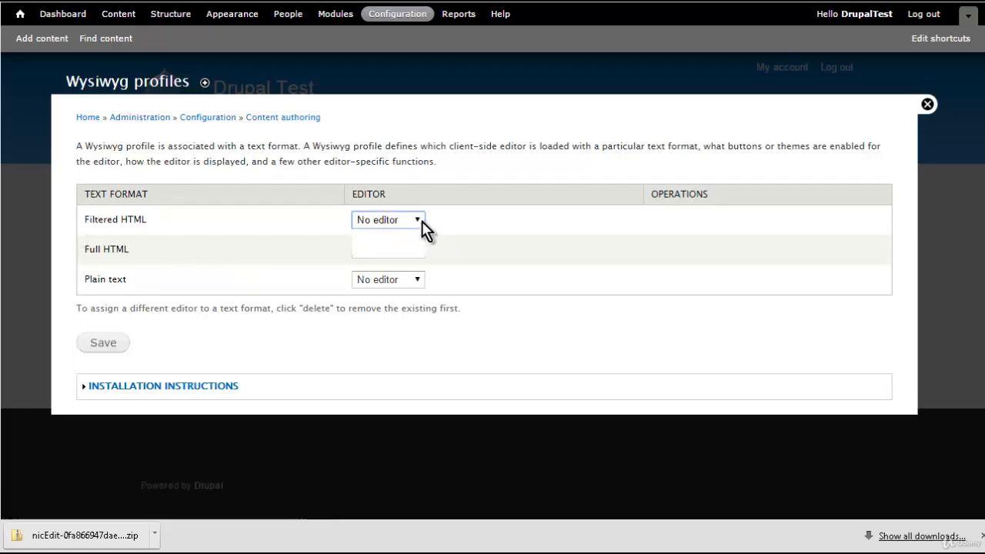
left_click(412, 247)
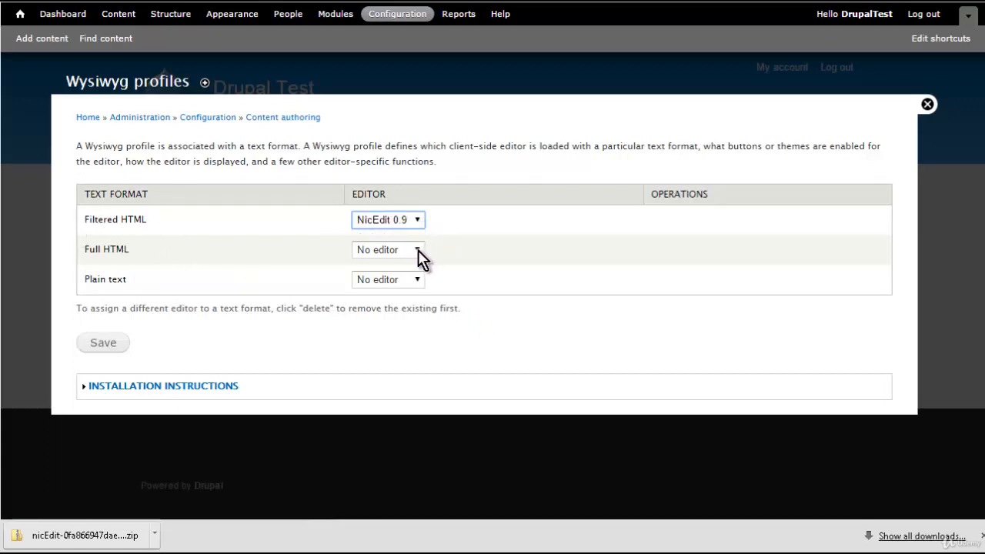
left_click(417, 250)
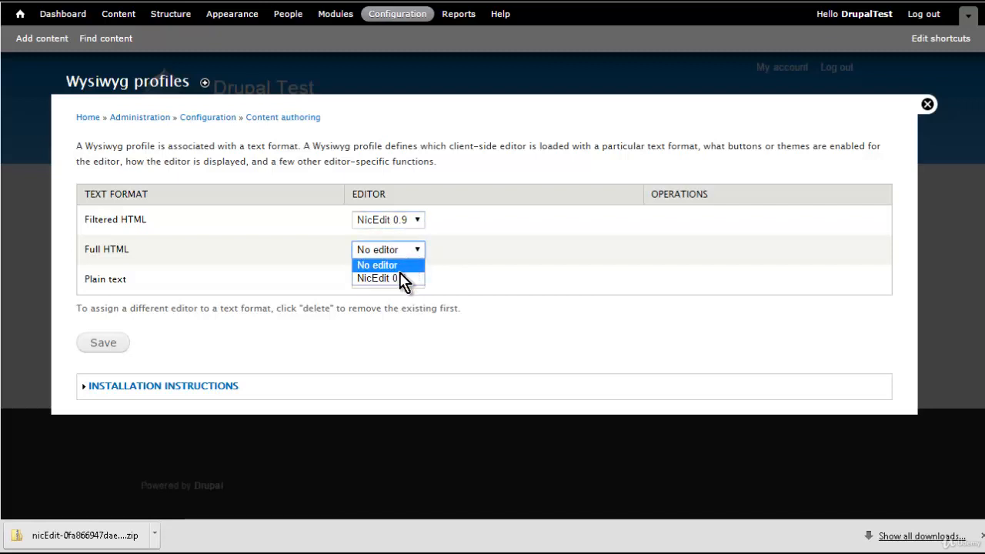
left_click(402, 282)
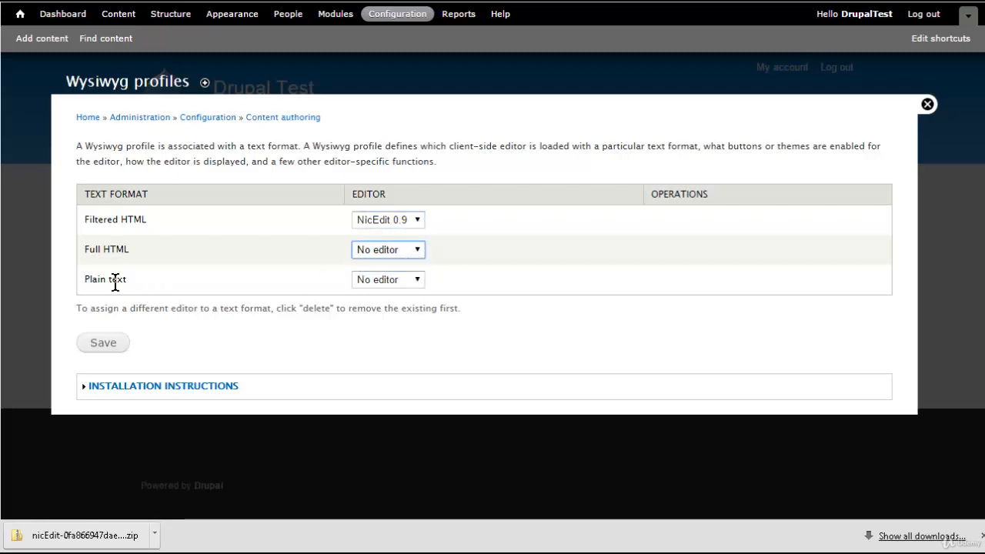
left_click(413, 282)
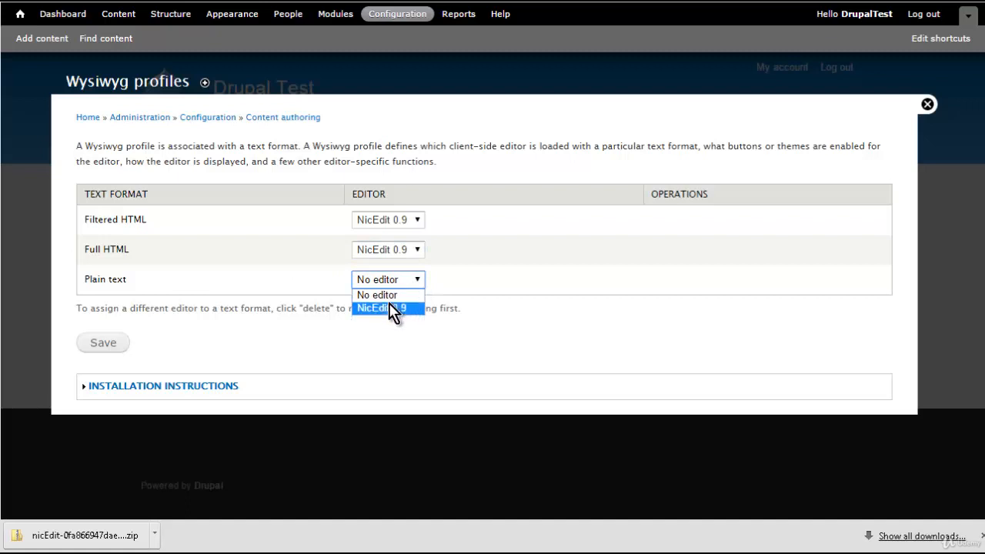
left_click(391, 304)
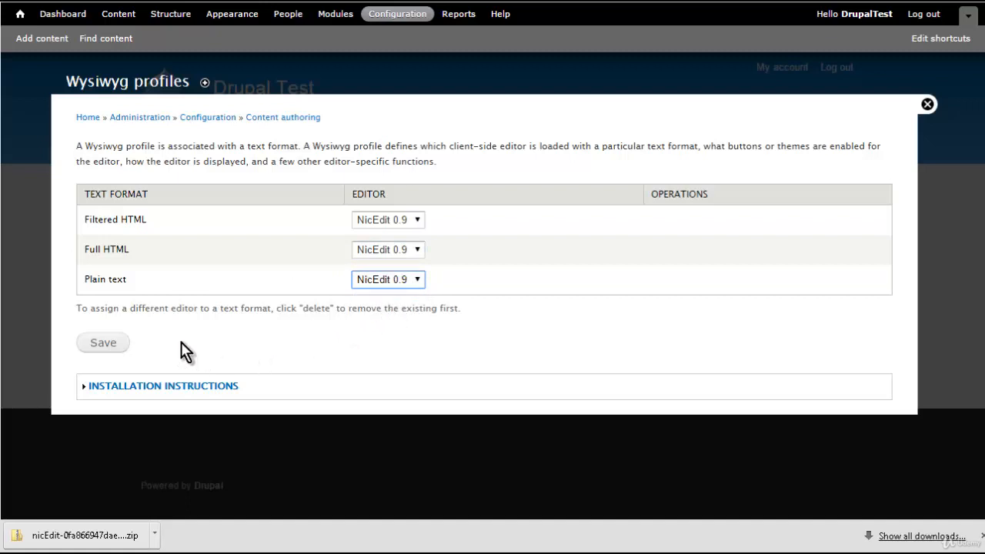
Save the NicEdit assignments, then open the Filtered HTML profile for editing and expand its basic setup settings
left_click(105, 344)
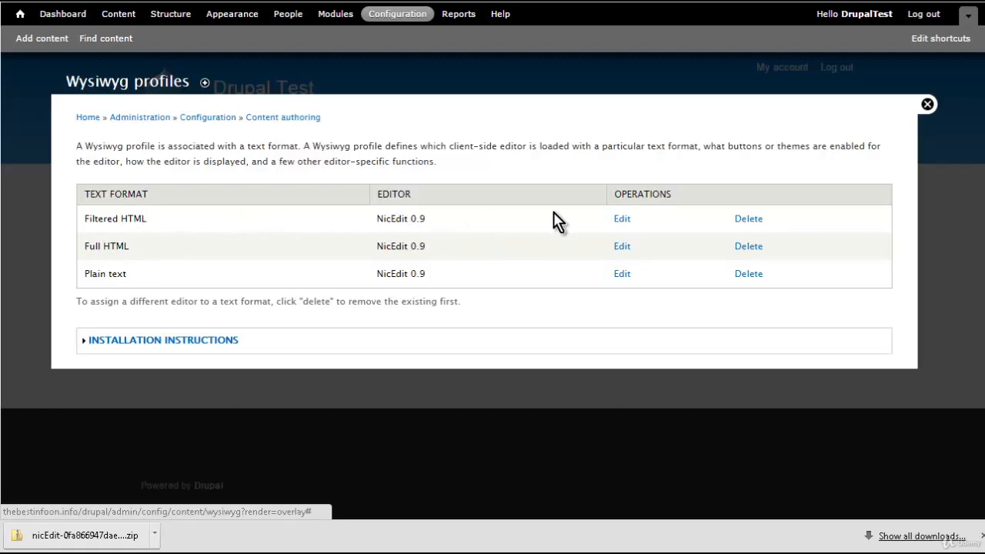
left_click(623, 220)
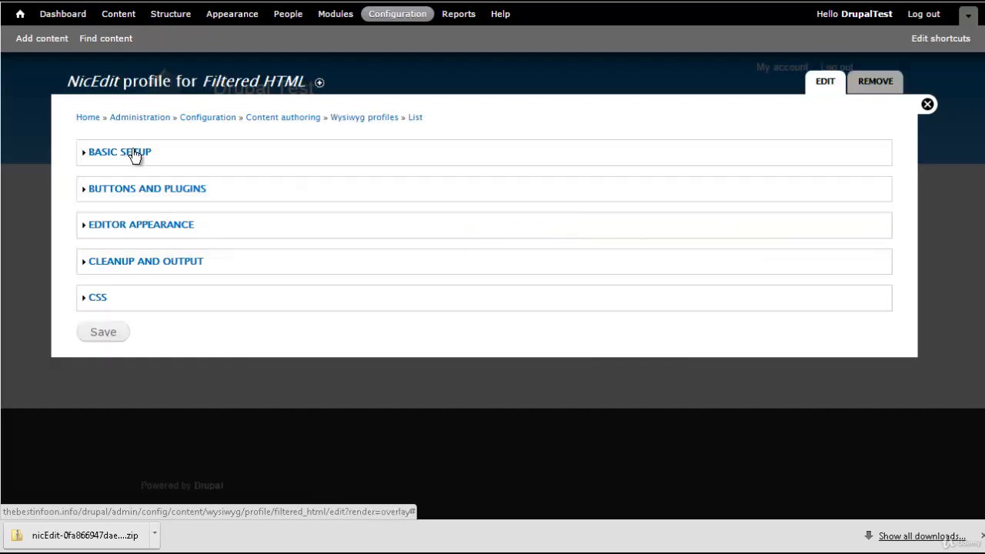
left_click(135, 153)
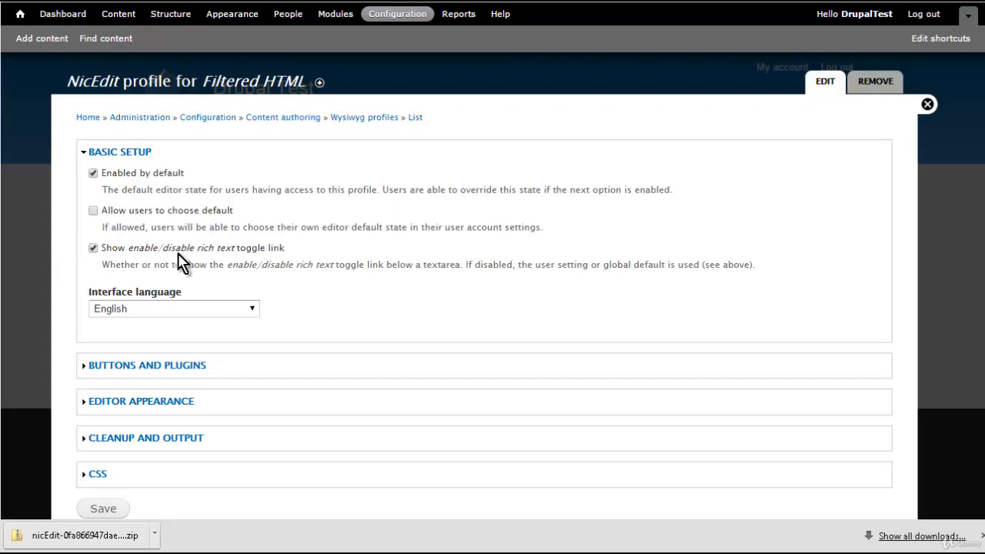
scroll(179, 258, "down", 1)
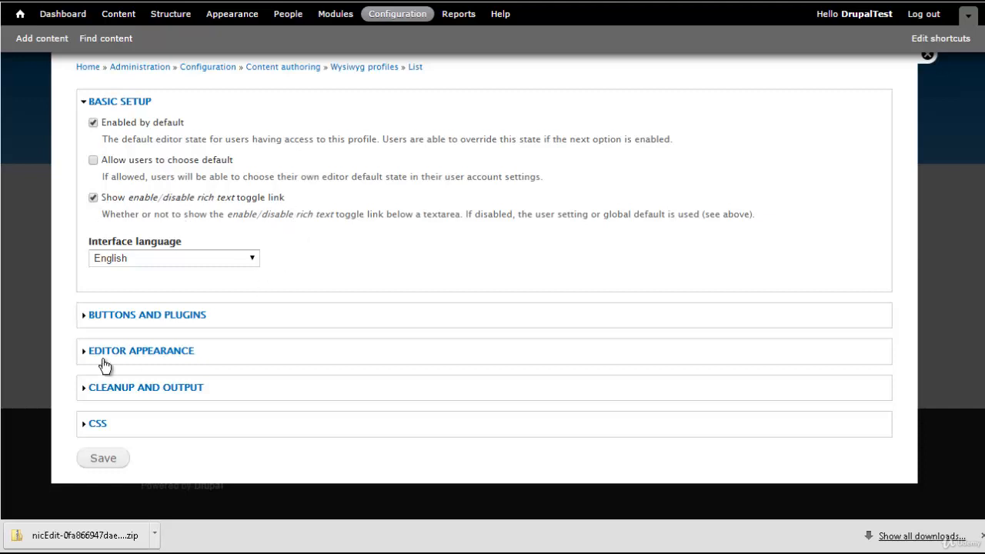
Enable the Bold, Strike-through, Align right, Outdent, Forecolor, Subscript, Unlink and Font size buttons for the Filtered HTML profile
left_click(152, 316)
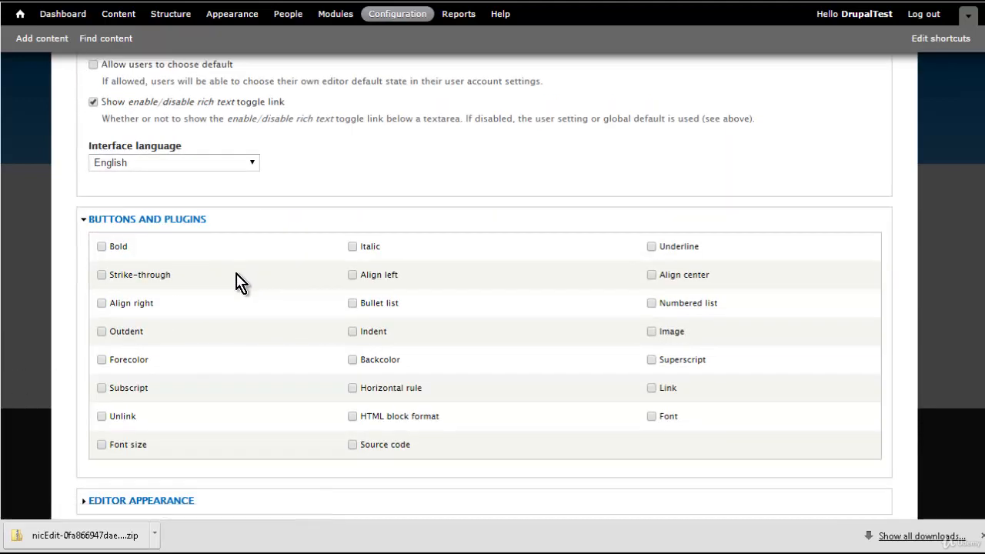
scroll(237, 274, "down", 1)
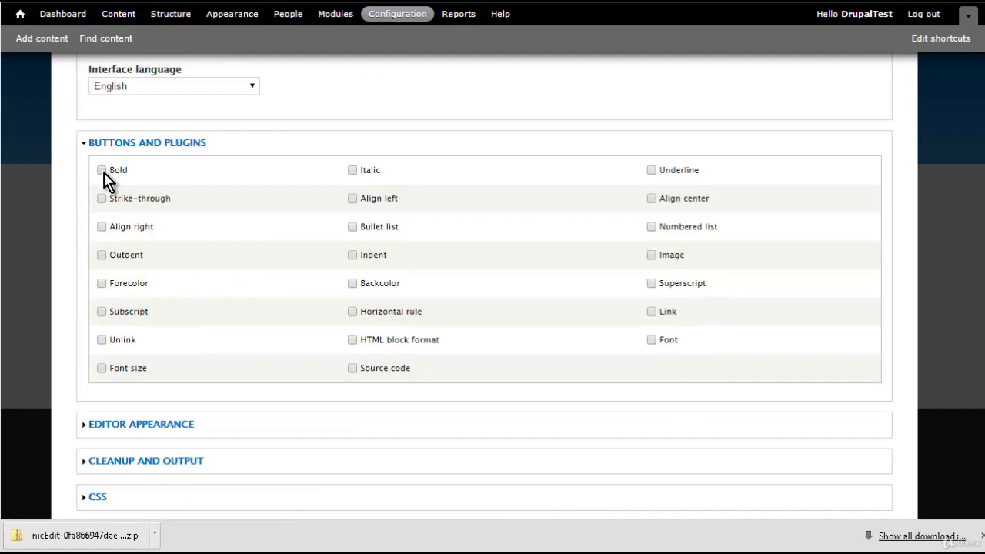
left_click(102, 201)
left_click(103, 226)
left_click(102, 256)
left_click(102, 283)
left_click(101, 311)
left_click(102, 340)
left_click(101, 369)
Review the profile's editor appearance, cleanup and output, and CSS settings, and save the Filtered HTML profile
scroll(220, 304, "down", 1)
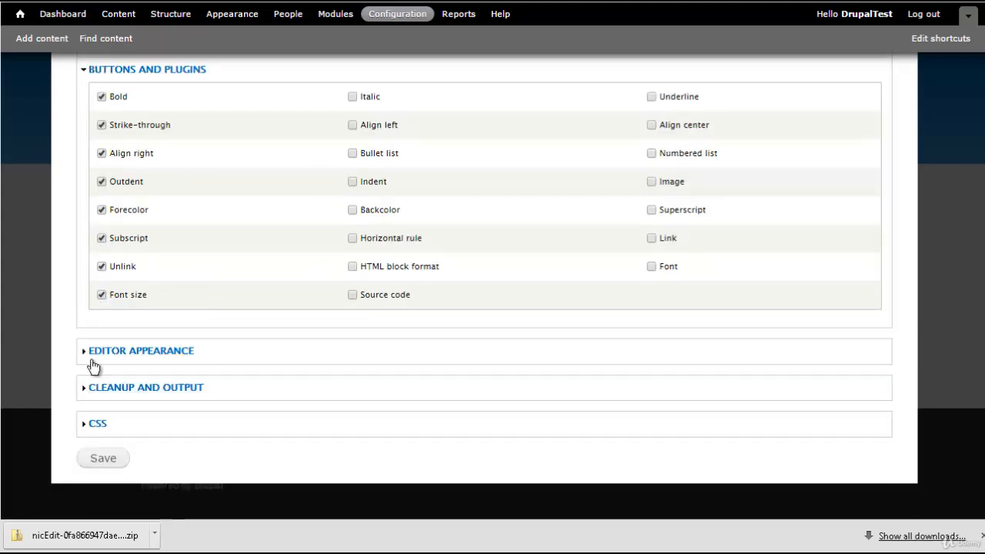
left_click(162, 352)
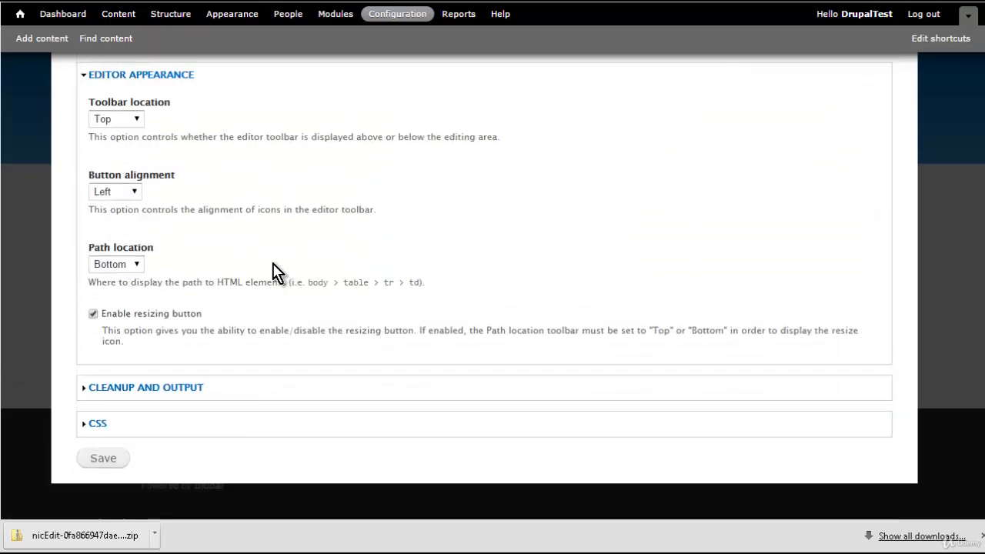
scroll(266, 274, "up", 2)
scroll(239, 279, "up", 1)
scroll(231, 275, "down", 2)
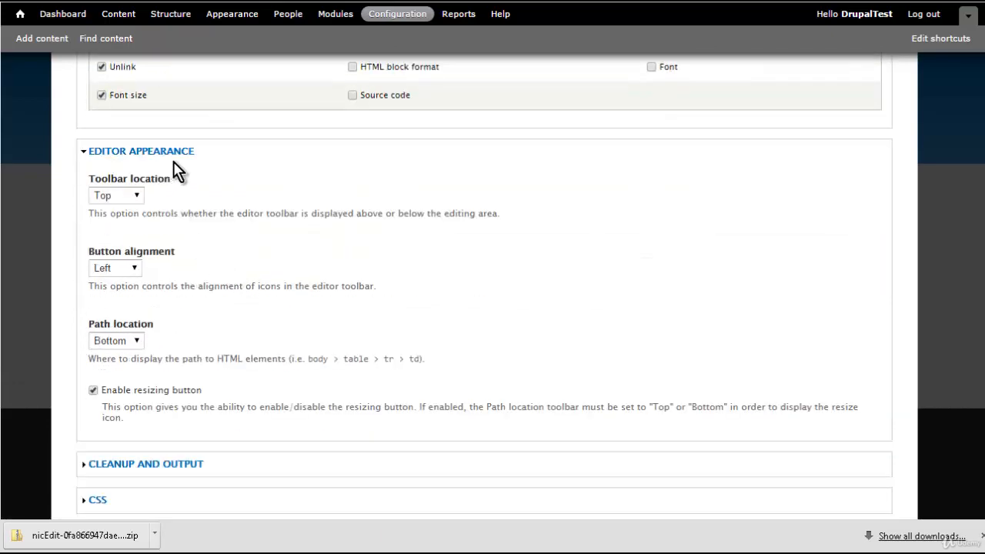
scroll(213, 261, "down", 1)
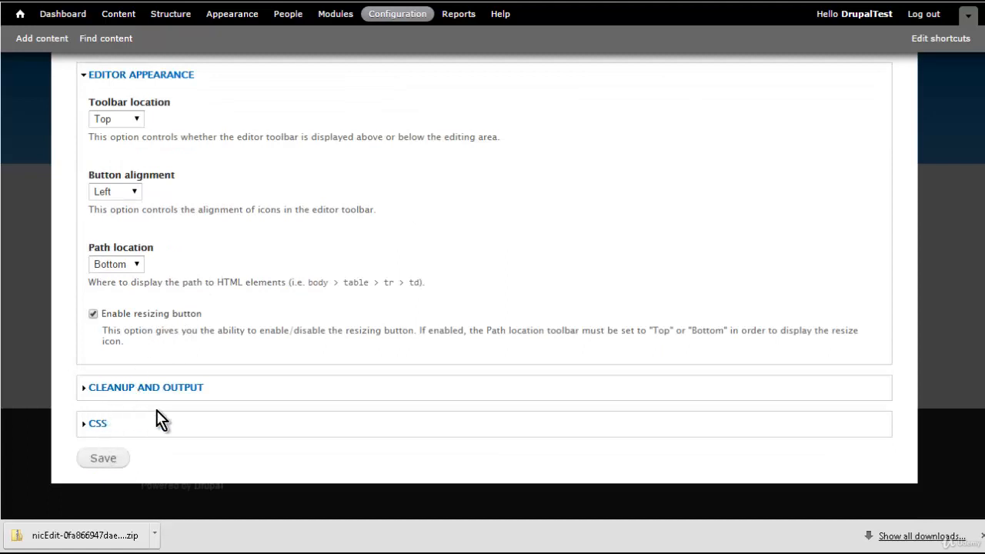
left_click(104, 391)
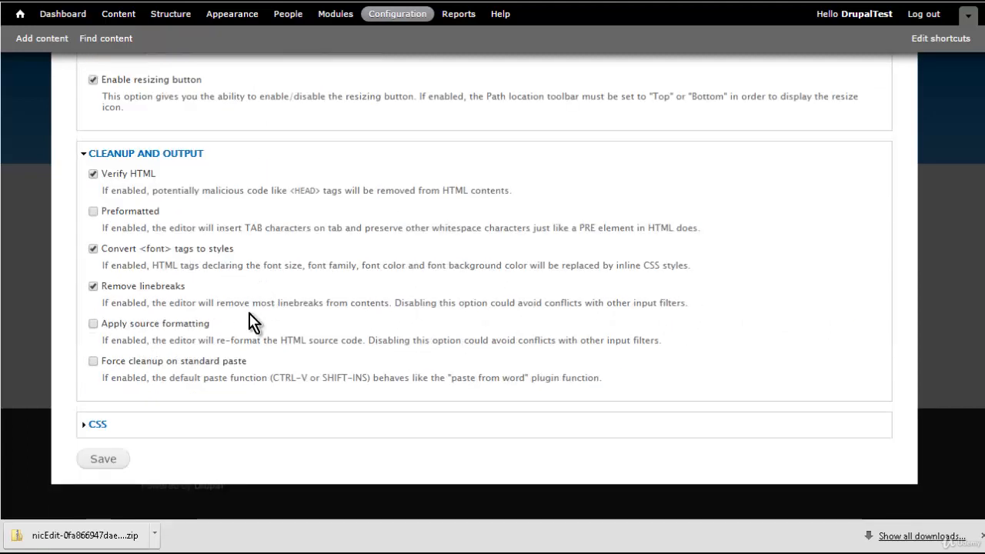
left_click(99, 425)
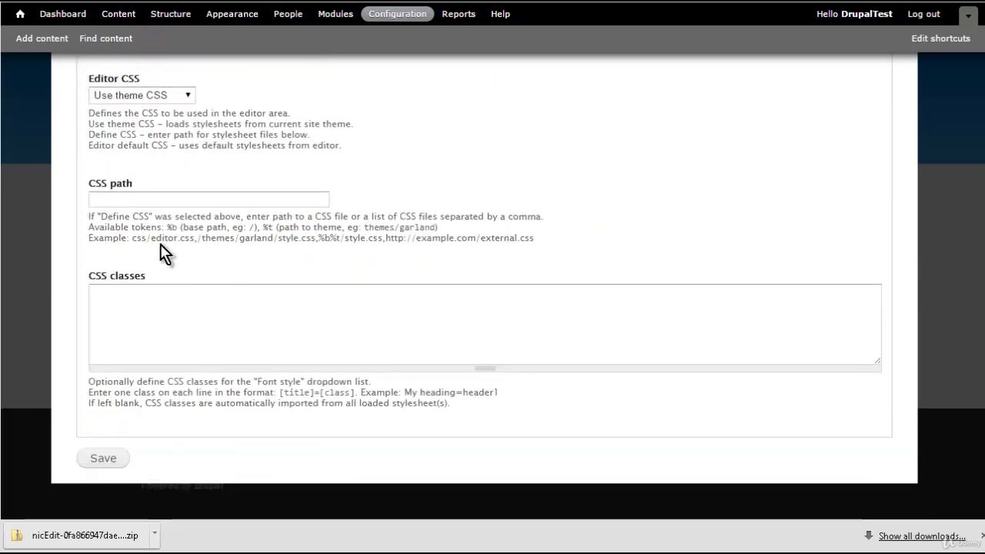
left_click(104, 460)
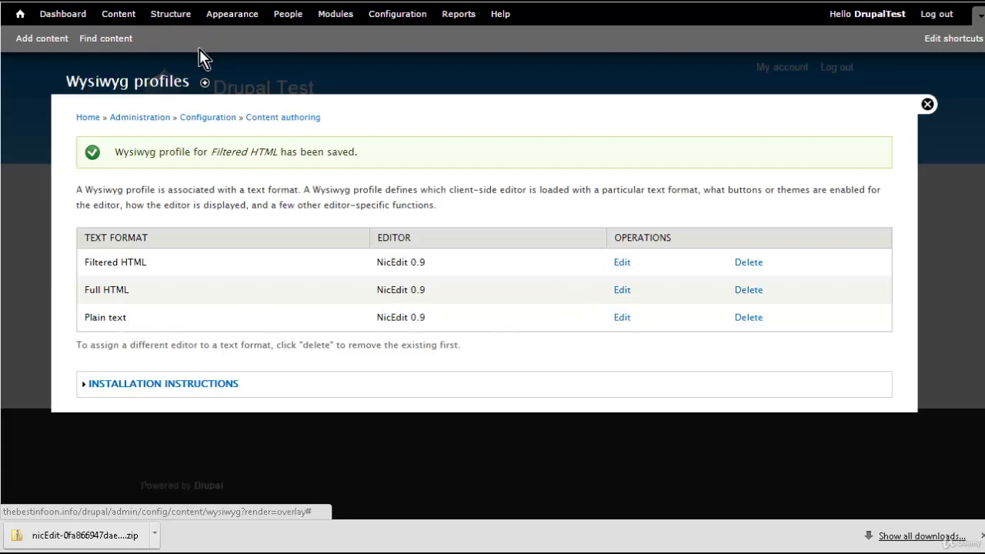
Open the About red article for editing and make its body text "All about red" bold
left_click(119, 16)
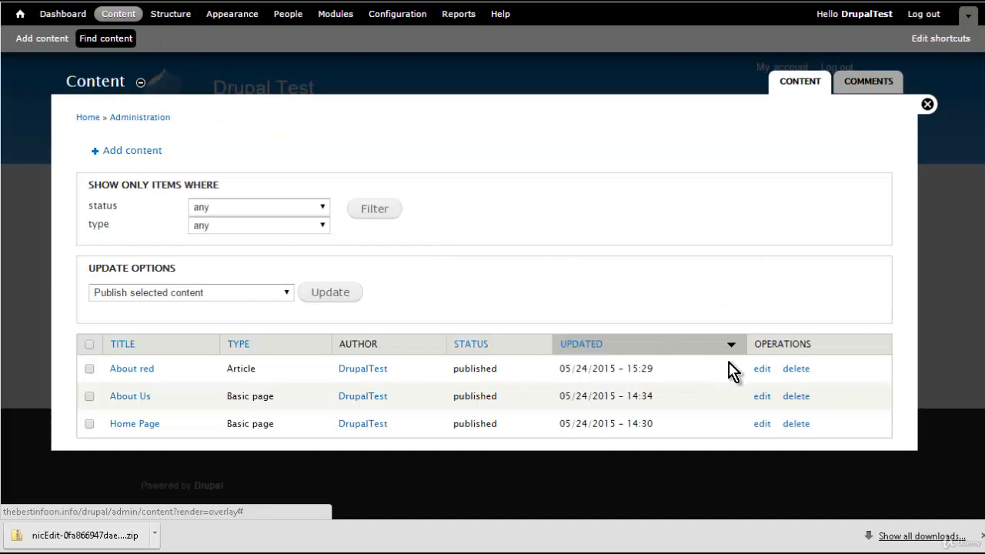
left_click(762, 370)
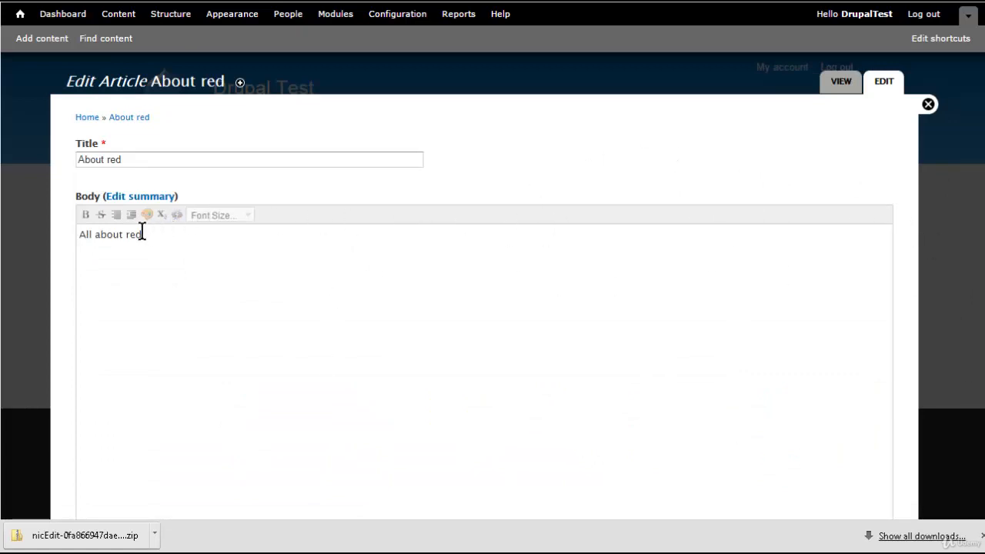
triple_click(83, 233)
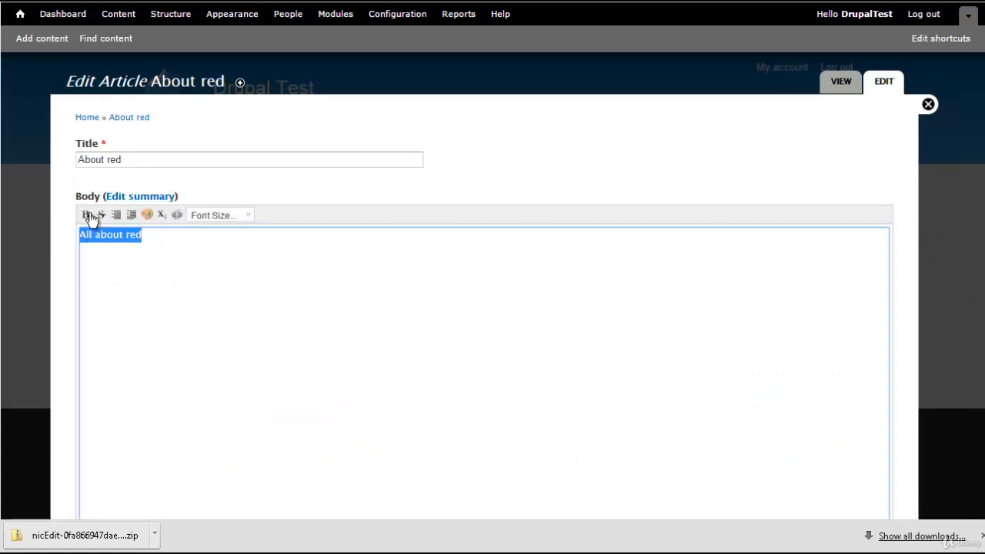
left_click(87, 216)
left_click(240, 274)
scroll(347, 376, "down", 3)
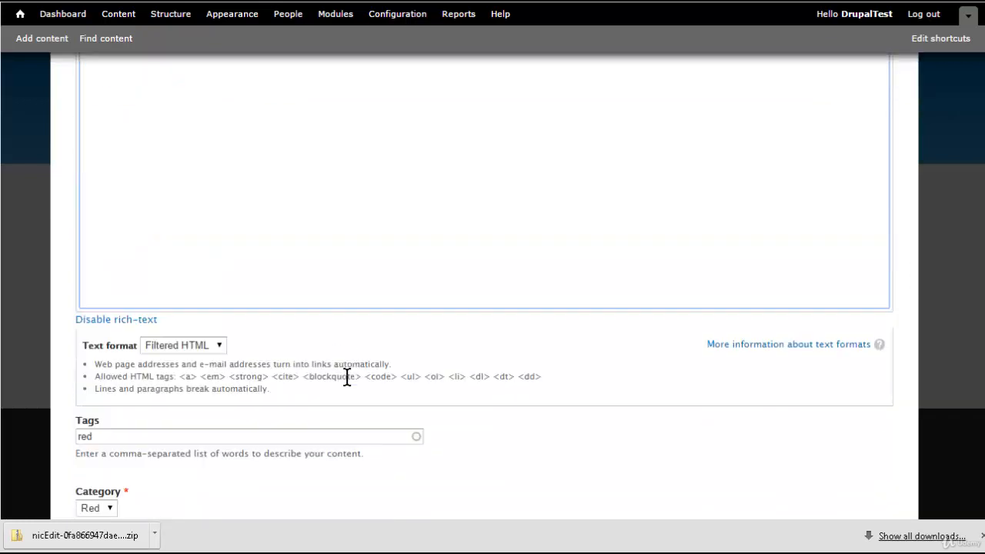
scroll(347, 376, "down", 1)
scroll(352, 388, "down", 3)
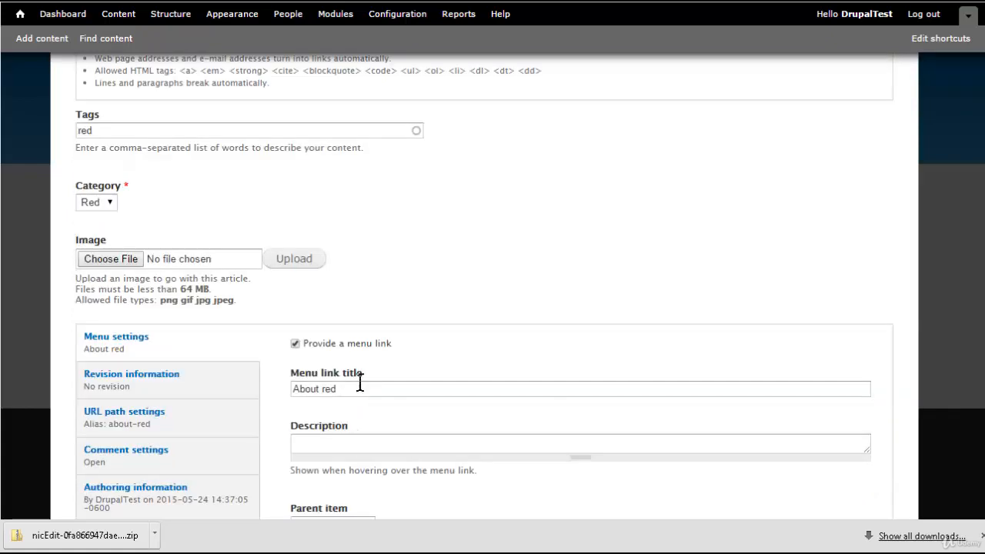
scroll(365, 383, "up", 7)
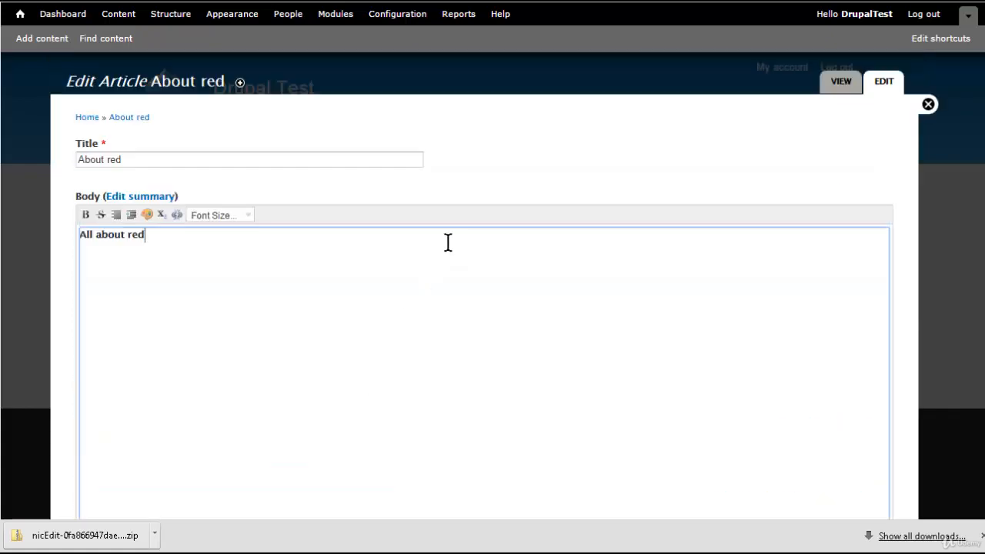